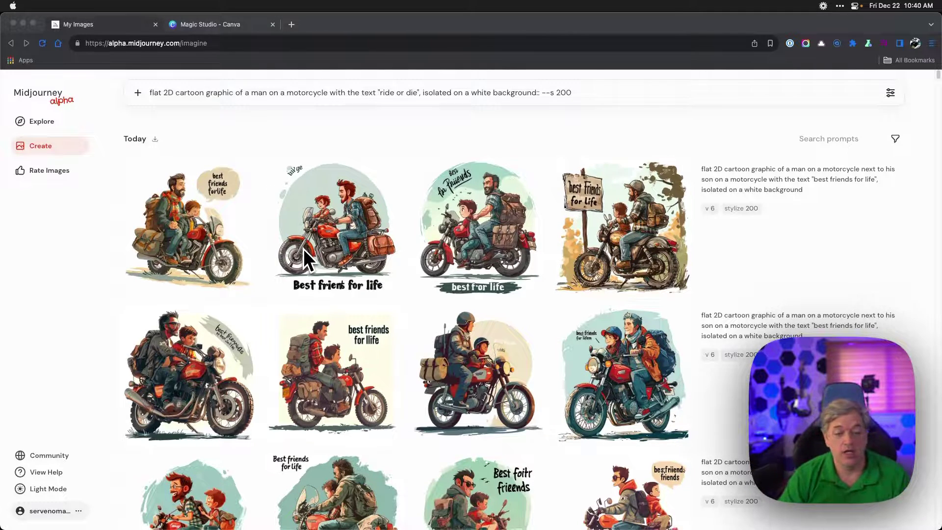
- Save the 'rider or die' motorcycle image from its detail view, then go back to the generations grid
{"action": "scroll", "coordinate": [303, 250], "scroll_direction": "down", "scroll_amount": 10}
{"action": "scroll", "coordinate": [249, 257], "scroll_direction": "down", "scroll_amount": 15}
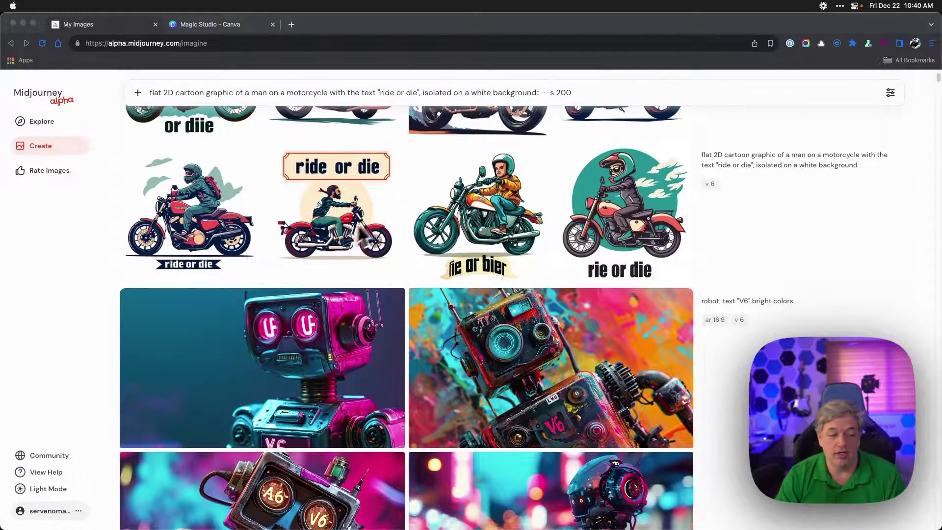
{"action": "scroll", "coordinate": [335, 216], "scroll_direction": "up", "scroll_amount": 3}
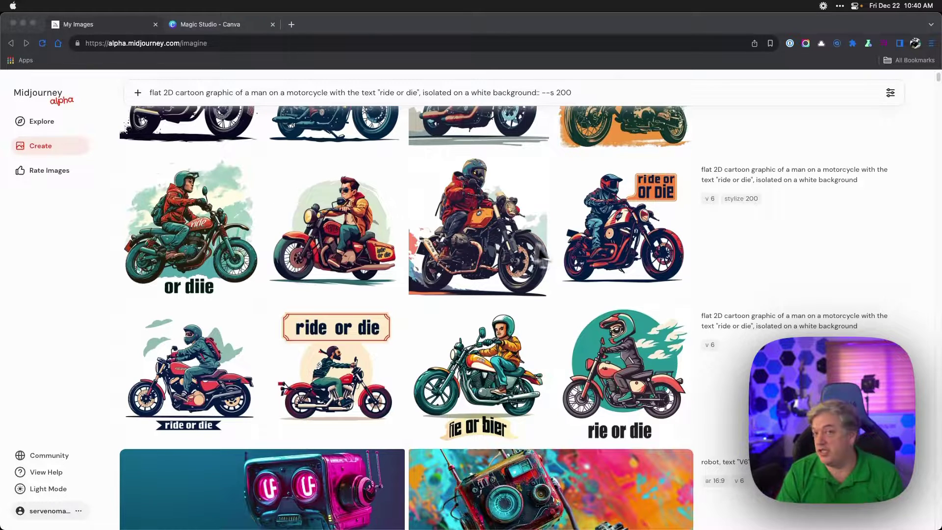
{"action": "scroll", "coordinate": [578, 260], "scroll_direction": "up", "scroll_amount": 3}
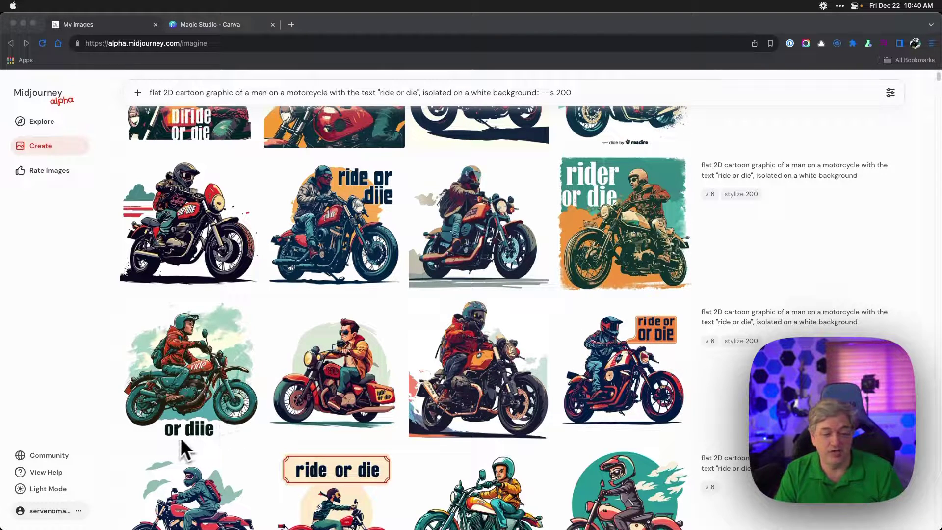
{"action": "scroll", "coordinate": [346, 329], "scroll_direction": "up", "scroll_amount": 3}
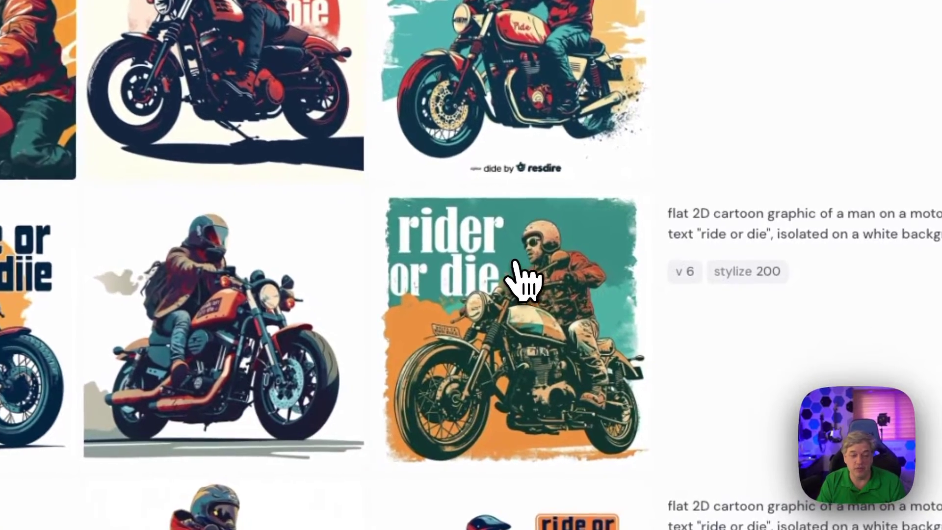
{"action": "left_click", "coordinate": [522, 280]}
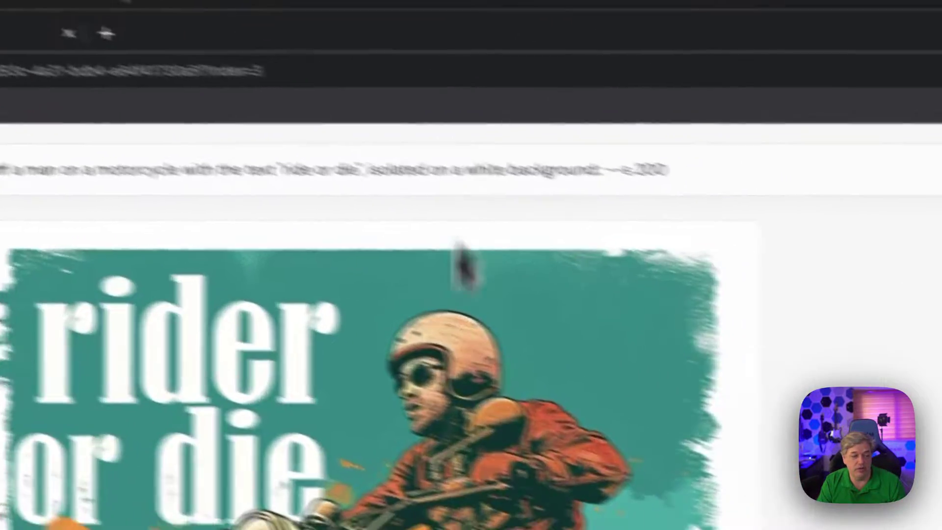
{"action": "right_click", "coordinate": [515, 491]}
{"action": "left_click", "coordinate": [684, 280]}
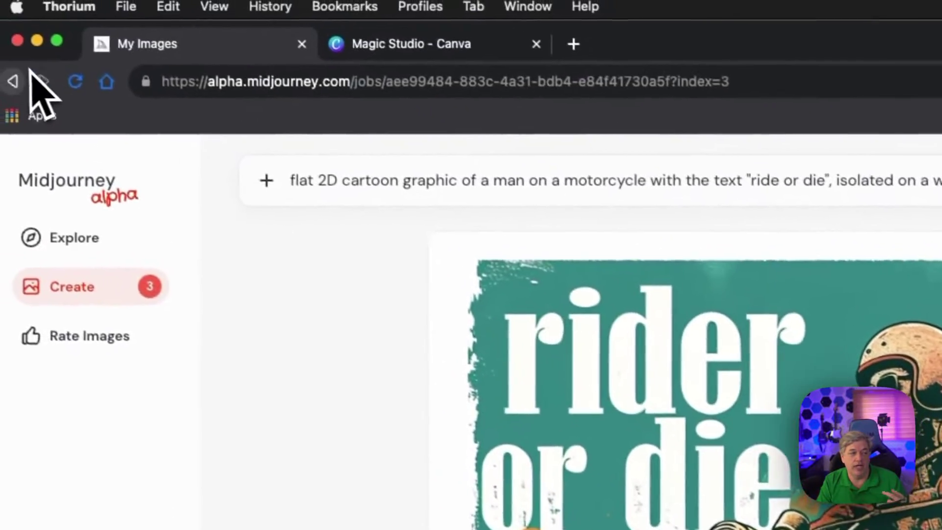
{"action": "left_click", "coordinate": [14, 82]}
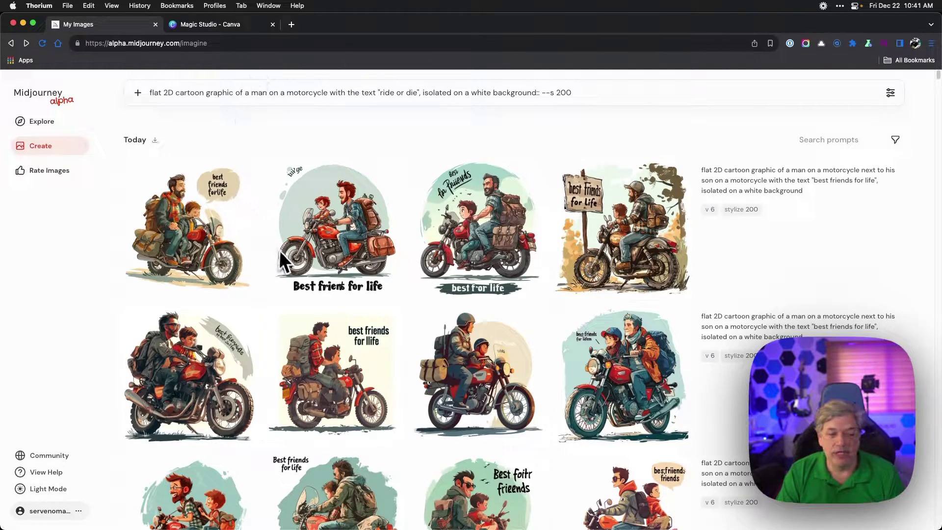
- Open the upscaled 'rider or die' motorcycle image from the Upscale row in detail view
{"action": "scroll", "coordinate": [282, 254], "scroll_direction": "down", "scroll_amount": 4}
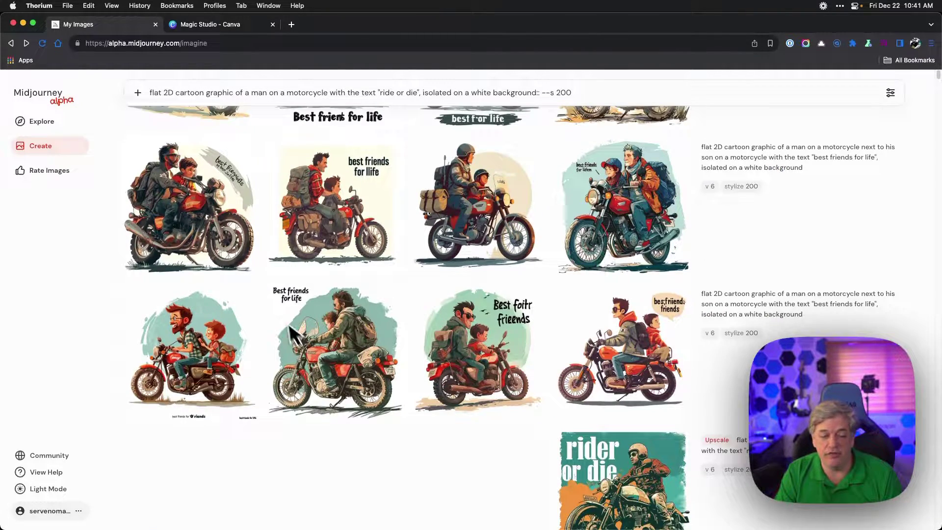
{"action": "scroll", "coordinate": [448, 351], "scroll_direction": "down", "scroll_amount": 7}
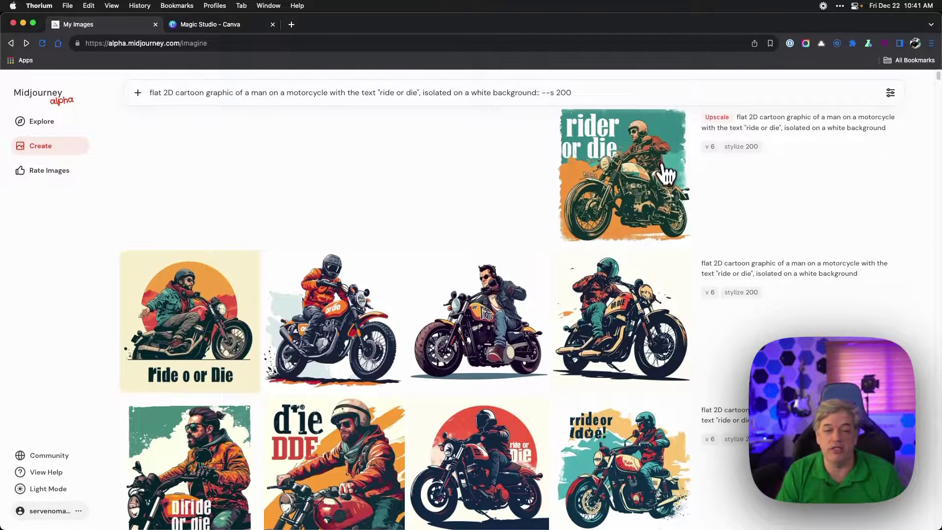
{"action": "scroll", "coordinate": [663, 204], "scroll_direction": "up", "scroll_amount": 1}
{"action": "left_click", "coordinate": [610, 238]}
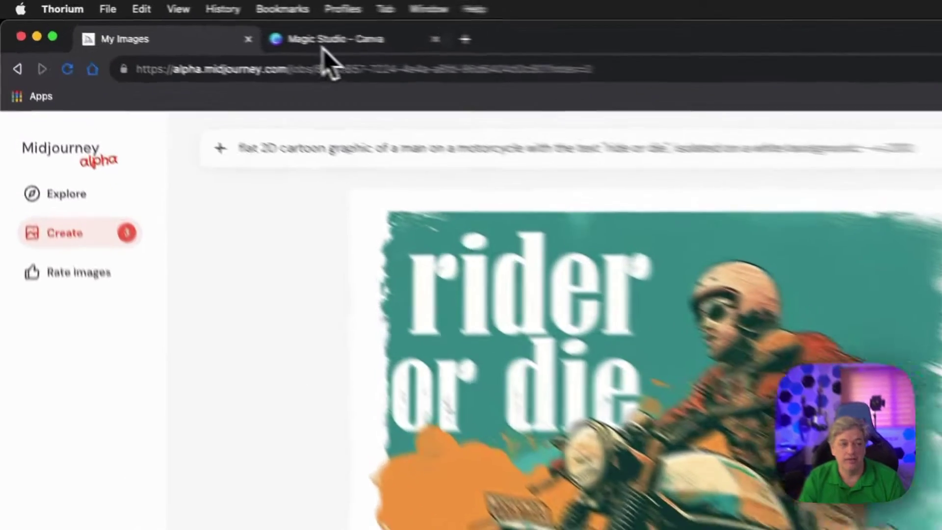
- On Canva's Magic Studio page, start a new design with a custom size of 1024 × 1024 px
{"action": "left_click", "coordinate": [221, 25]}
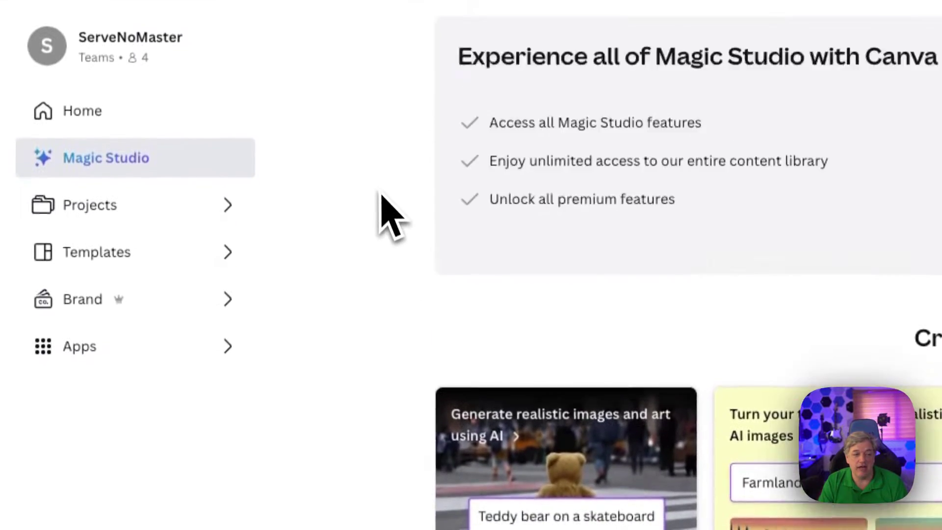
{"action": "scroll", "coordinate": [383, 196], "scroll_direction": "up", "scroll_amount": 15}
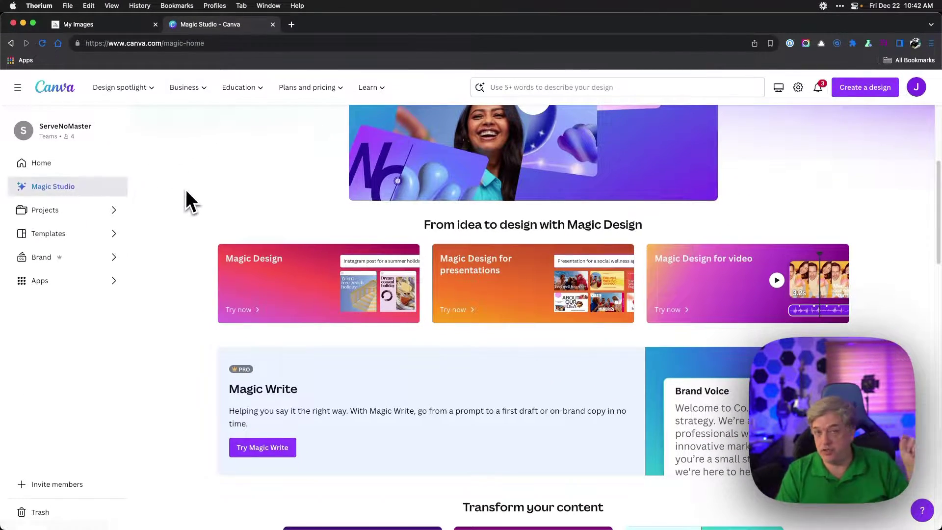
{"action": "scroll", "coordinate": [186, 189], "scroll_direction": "up", "scroll_amount": 5}
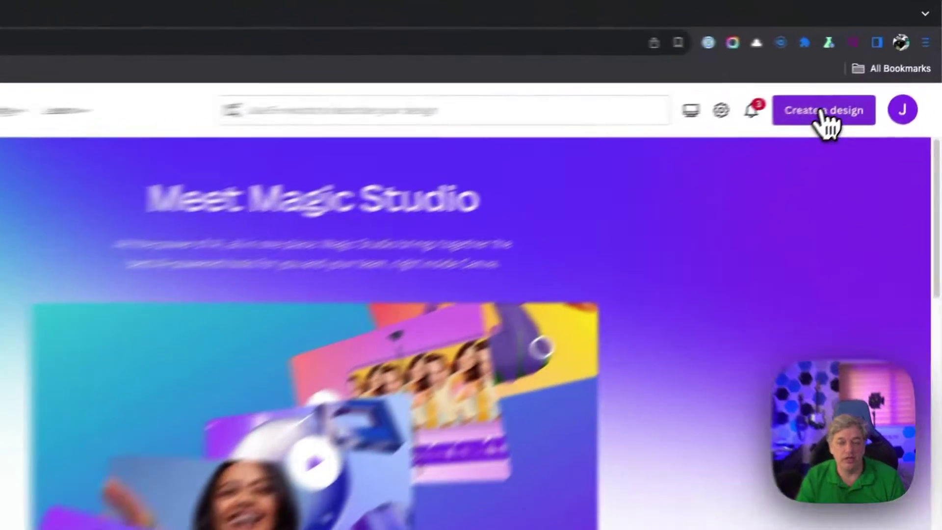
{"action": "left_click", "coordinate": [826, 123]}
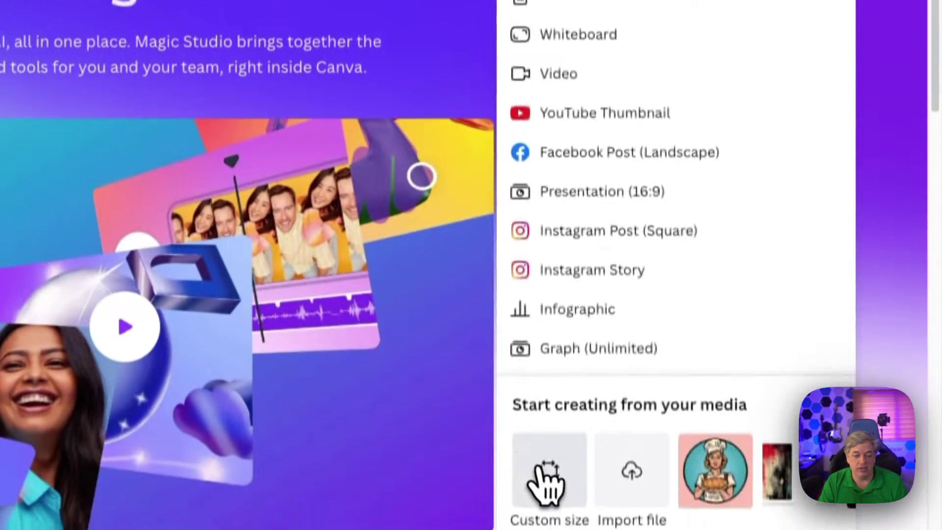
{"action": "left_click", "coordinate": [545, 479]}
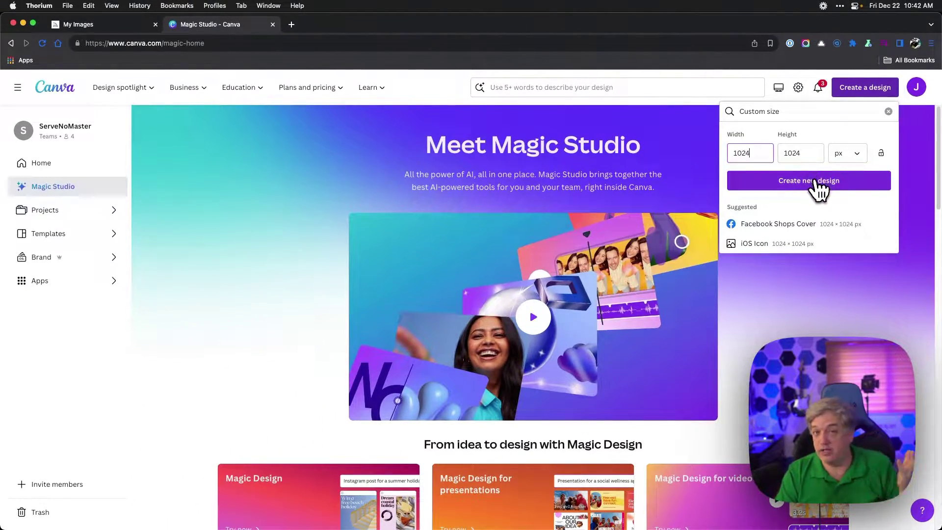
- Create the blank 1024 × 1024 px design and add the uploaded 'rider or die' image to it
{"action": "left_click", "coordinate": [815, 182]}
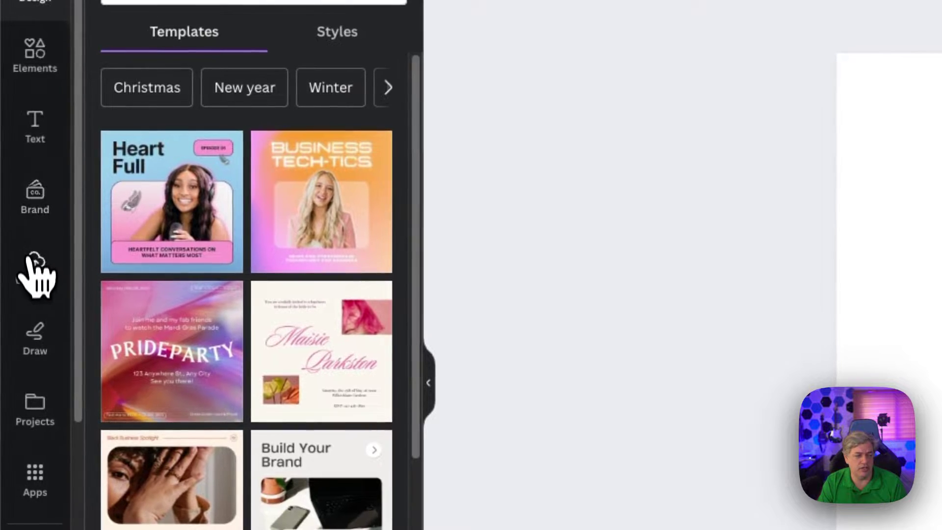
{"action": "left_click", "coordinate": [33, 259]}
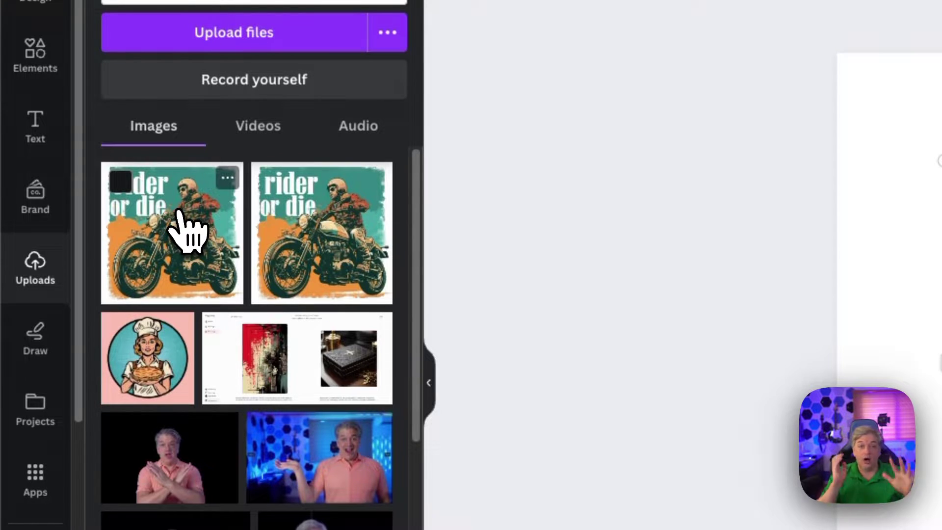
{"action": "left_click", "coordinate": [179, 214]}
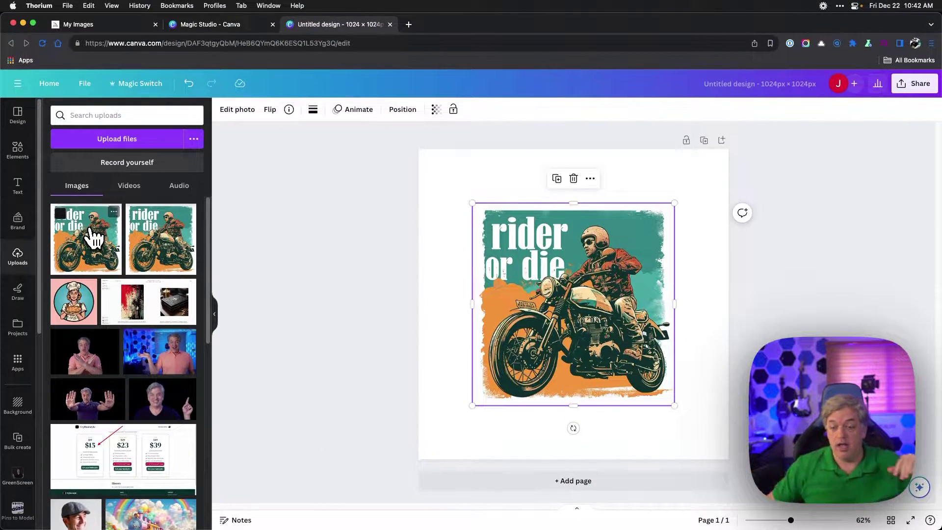
- Move the image to the top-left corner and resize it to fill the 1024 × 1024 page
{"action": "left_click_drag", "start_coordinate": [91, 235], "coordinate": [511, 293]}
{"action": "left_click_drag", "start_coordinate": [560, 257], "coordinate": [510, 238]}
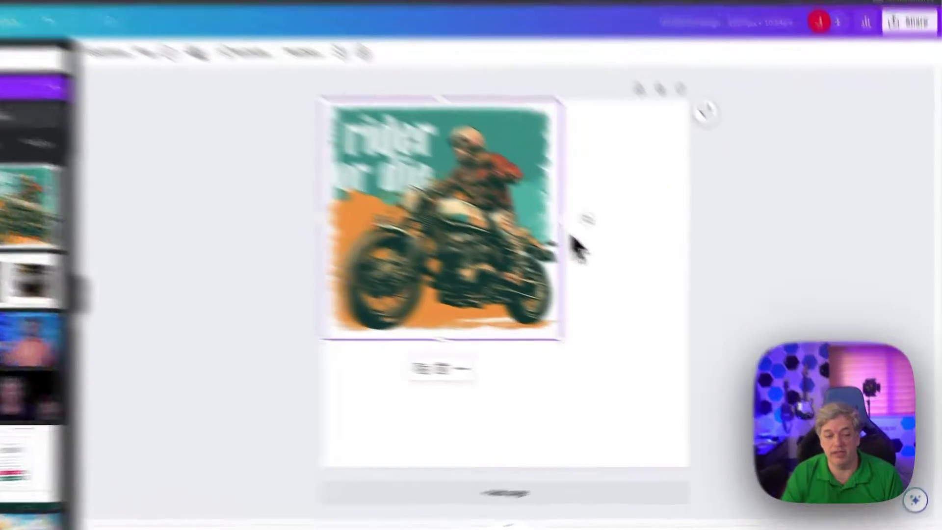
{"action": "left_click_drag", "start_coordinate": [621, 250], "coordinate": [794, 250]}
{"action": "left_click_drag", "start_coordinate": [644, 97], "coordinate": [516, 93]}
{"action": "key", "text": "ctrl+z"}
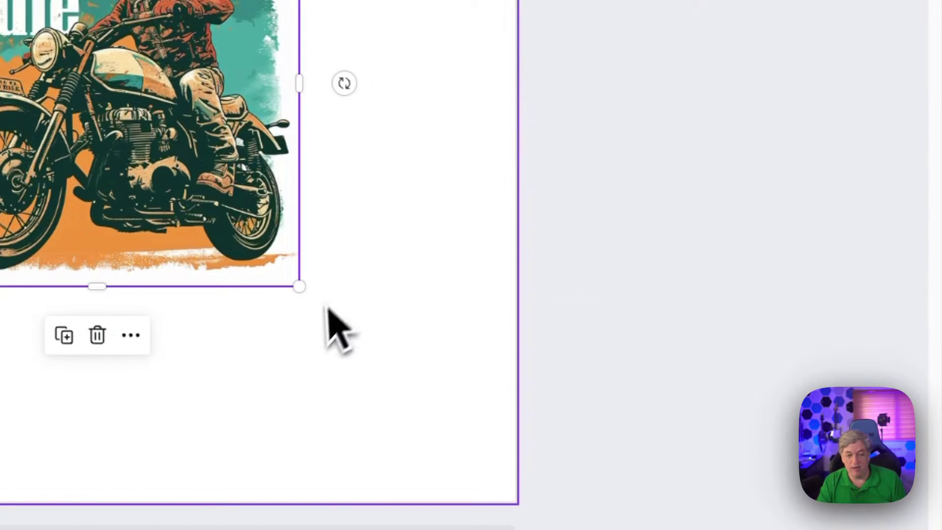
{"action": "left_click_drag", "start_coordinate": [301, 293], "coordinate": [495, 448]}
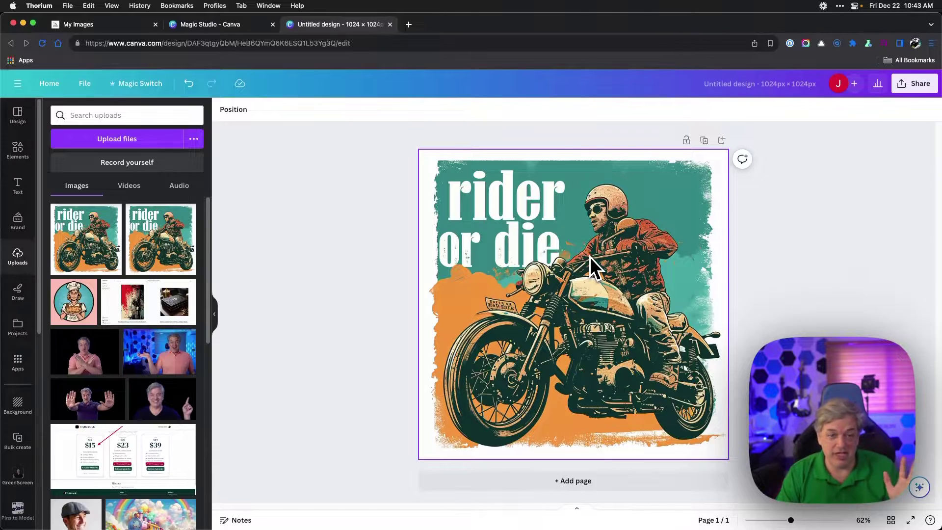
- Use Grab Text to turn the image's 'rider or die' lettering into an editable Anton 143 text box
{"action": "left_click", "coordinate": [590, 257]}
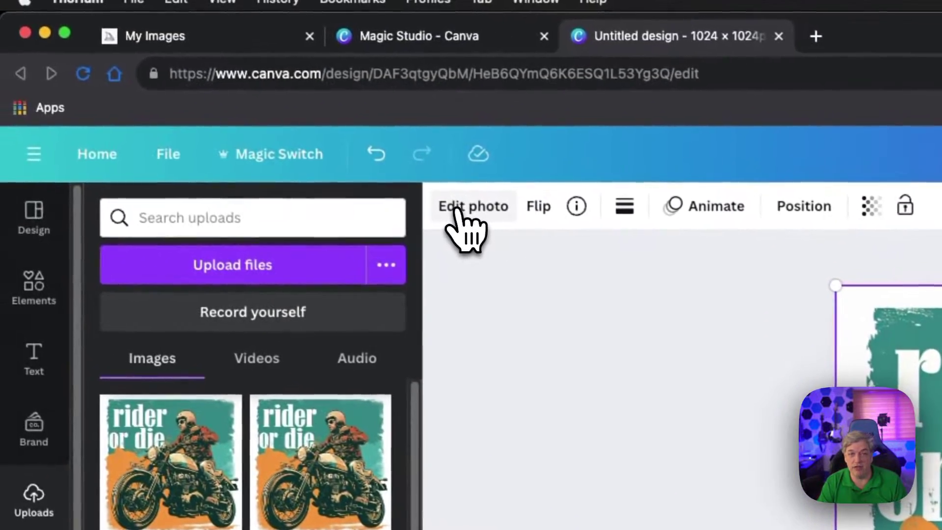
{"action": "left_click", "coordinate": [464, 208]}
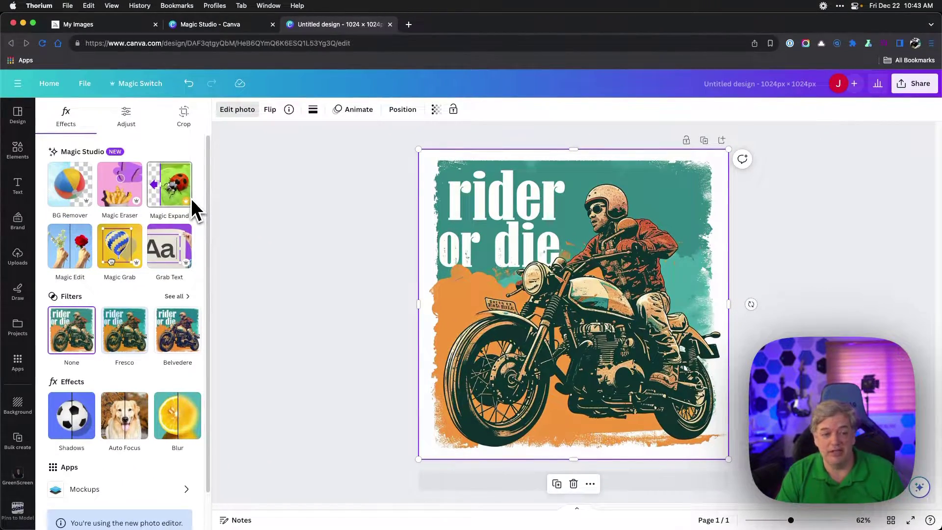
{"action": "left_click", "coordinate": [181, 261]}
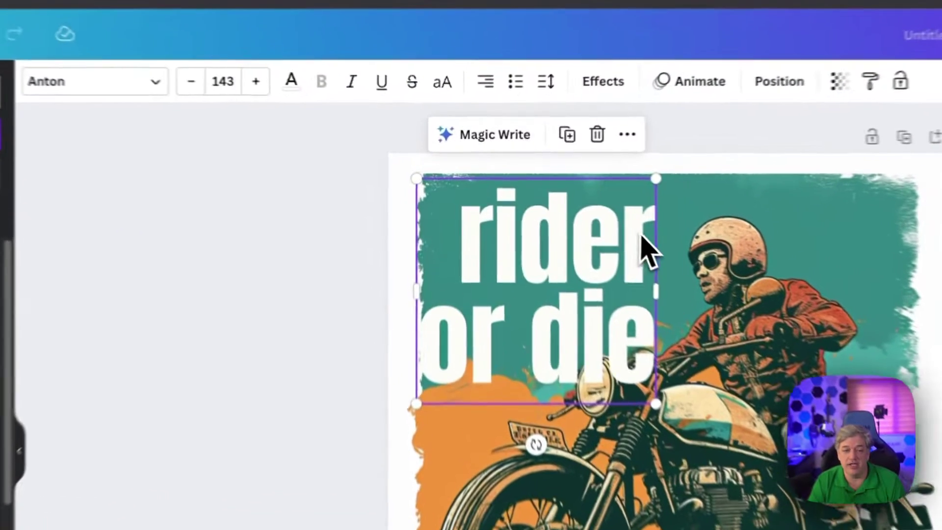
- Delete the final 'r' from 'rider' so the white lettering reads 'ride or die'
{"action": "double_click", "coordinate": [558, 191]}
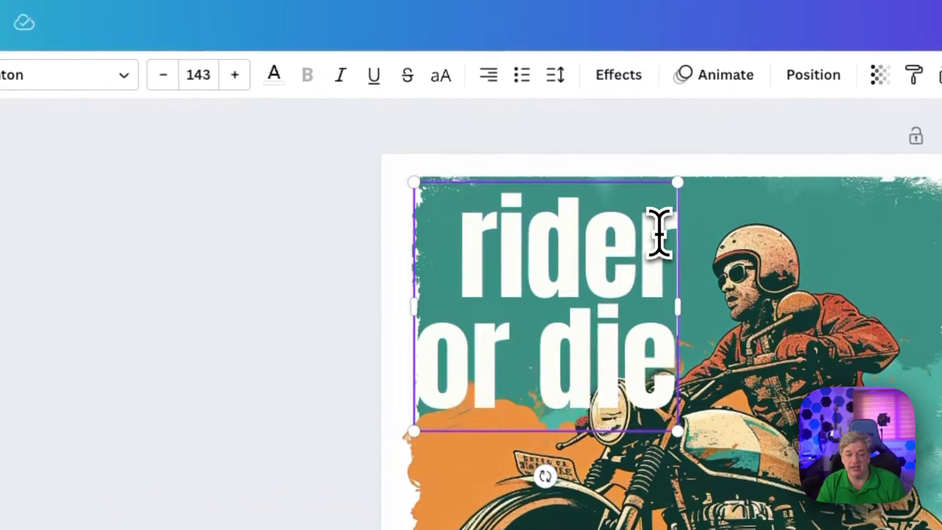
{"action": "key", "text": "BackSpace"}
{"action": "left_click", "coordinate": [284, 302]}
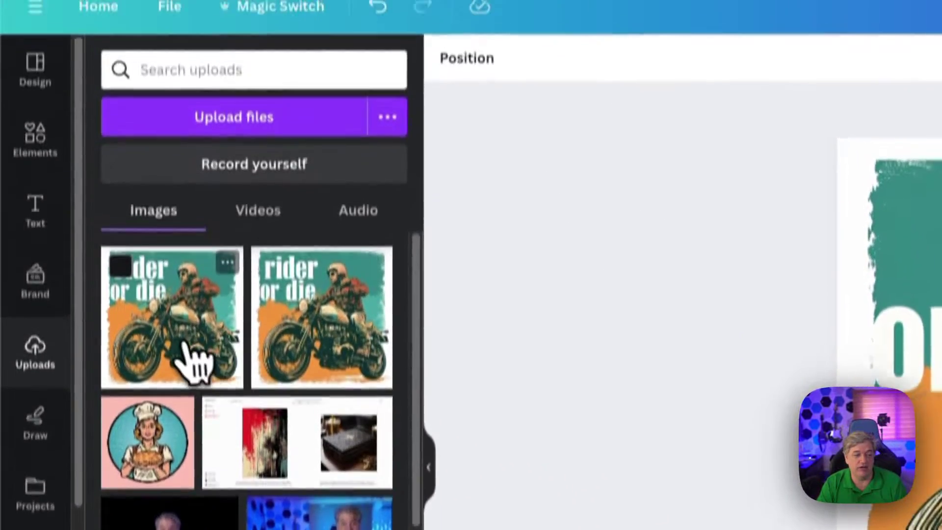
- Add a second copy of the 'rider or die' image, change its layer, and enlarge it to about 1010×1010
{"action": "left_click", "coordinate": [185, 355]}
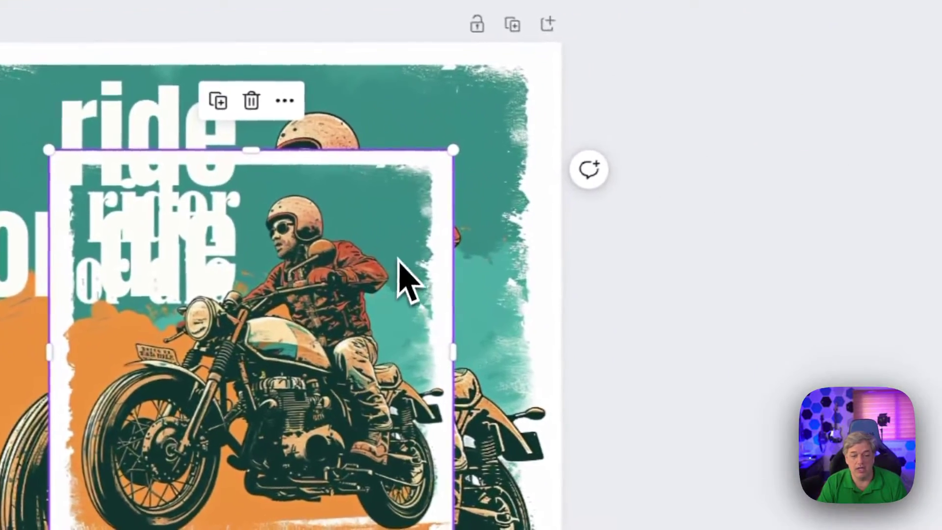
{"action": "left_click", "coordinate": [286, 102]}
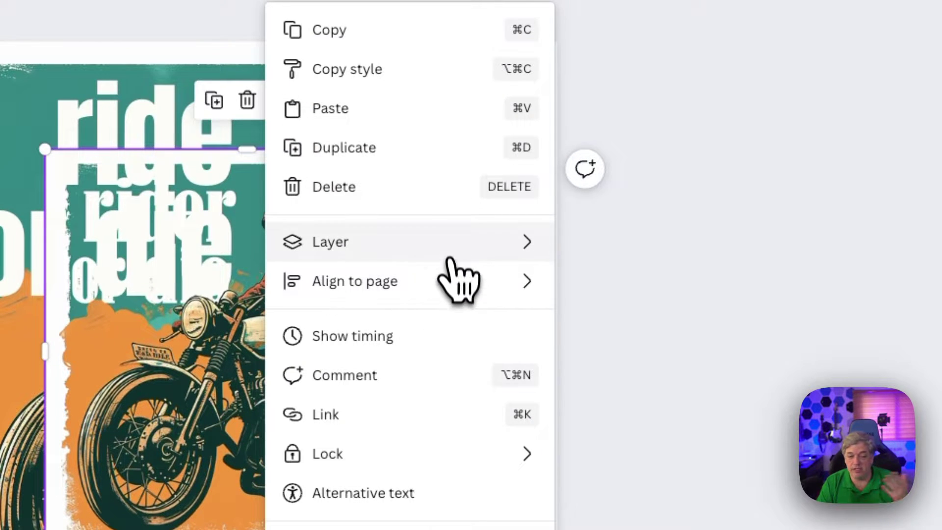
{"action": "mouse_move", "coordinate": [447, 248]}
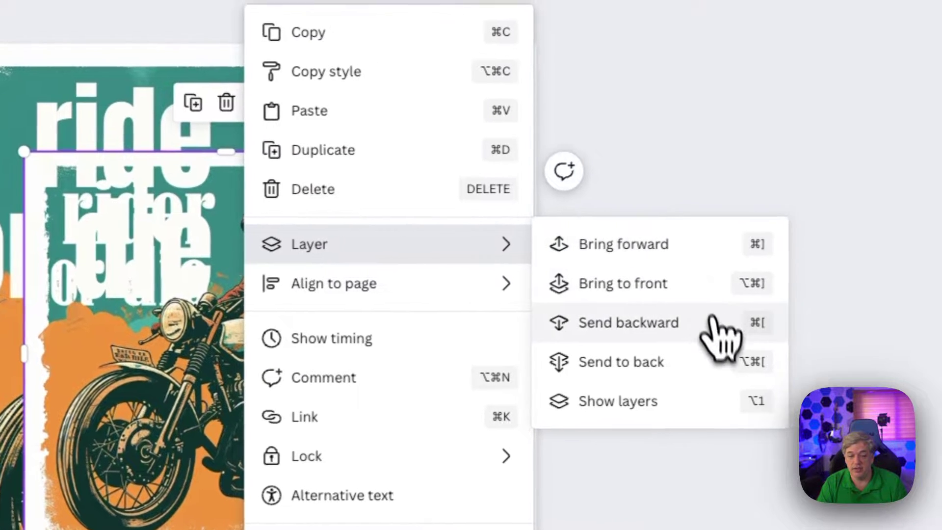
{"action": "left_click", "coordinate": [649, 294]}
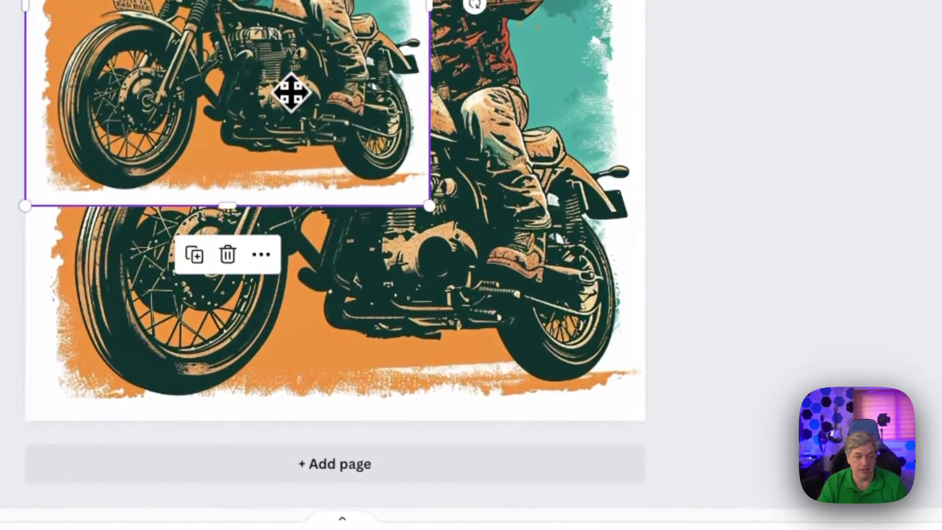
{"action": "left_click_drag", "start_coordinate": [430, 206], "coordinate": [644, 406]}
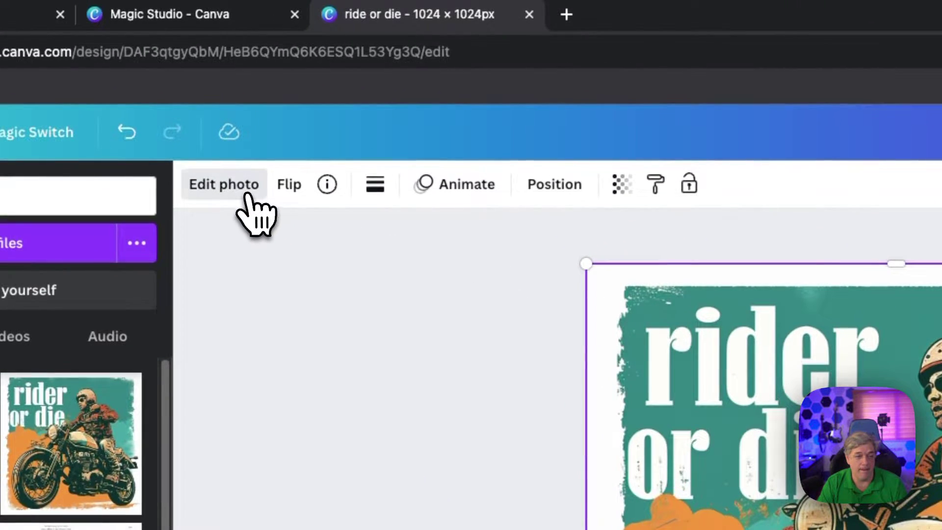
- Brush out the word 'rider' with Magic Eraser, leaving 'or die' on the teal background
{"action": "left_click", "coordinate": [245, 196]}
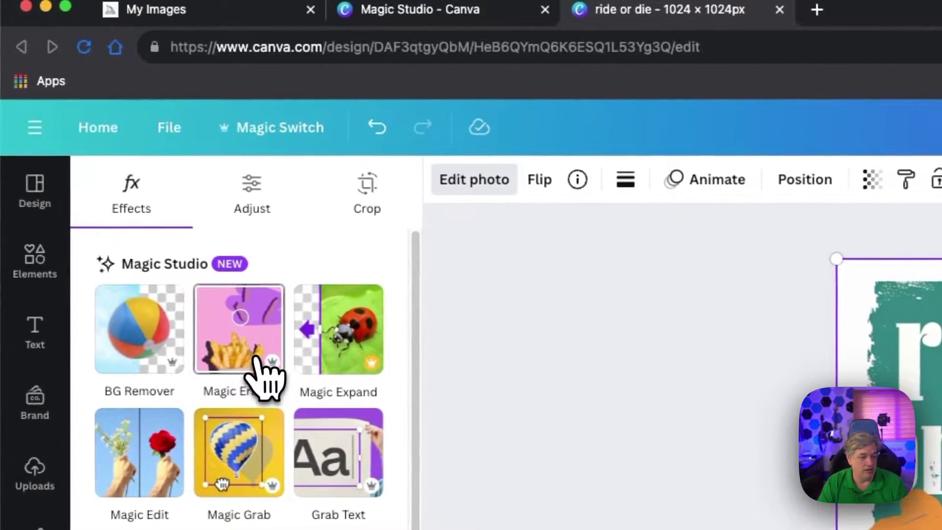
{"action": "left_click", "coordinate": [255, 365]}
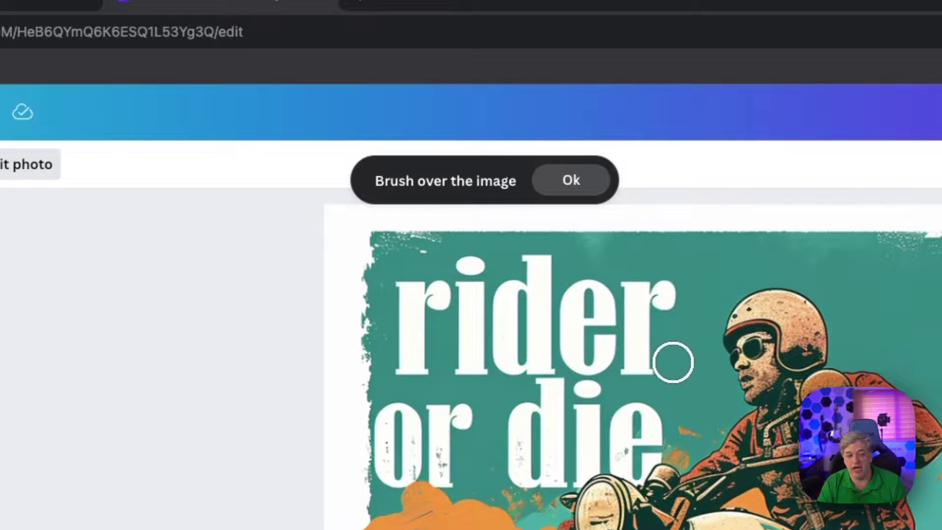
{"action": "mouse_move", "coordinate": [566, 354]}
{"action": "left_mouse_down"}
{"action": "mouse_move", "coordinate": [393, 355]}
{"action": "mouse_move", "coordinate": [378, 301]}
{"action": "mouse_move", "coordinate": [326, 273]}
{"action": "mouse_move", "coordinate": [517, 305]}
{"action": "mouse_move", "coordinate": [726, 369]}
{"action": "mouse_move", "coordinate": [532, 255]}
{"action": "mouse_move", "coordinate": [404, 317]}
{"action": "mouse_move", "coordinate": [668, 301]}
{"action": "left_mouse_up"}
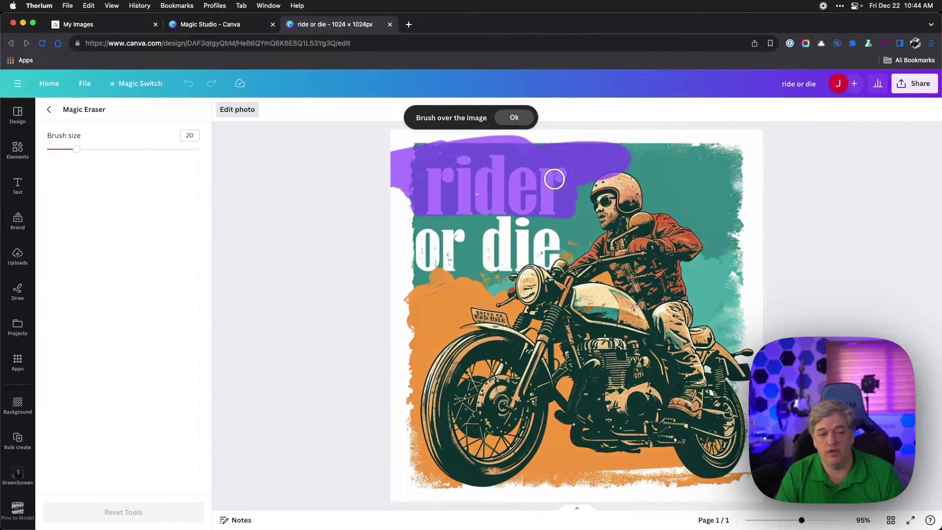
{"action": "mouse_move", "coordinate": [554, 179]}
{"action": "left_mouse_down"}
{"action": "mouse_move", "coordinate": [551, 206]}
{"action": "mouse_move", "coordinate": [562, 187]}
{"action": "left_mouse_up"}
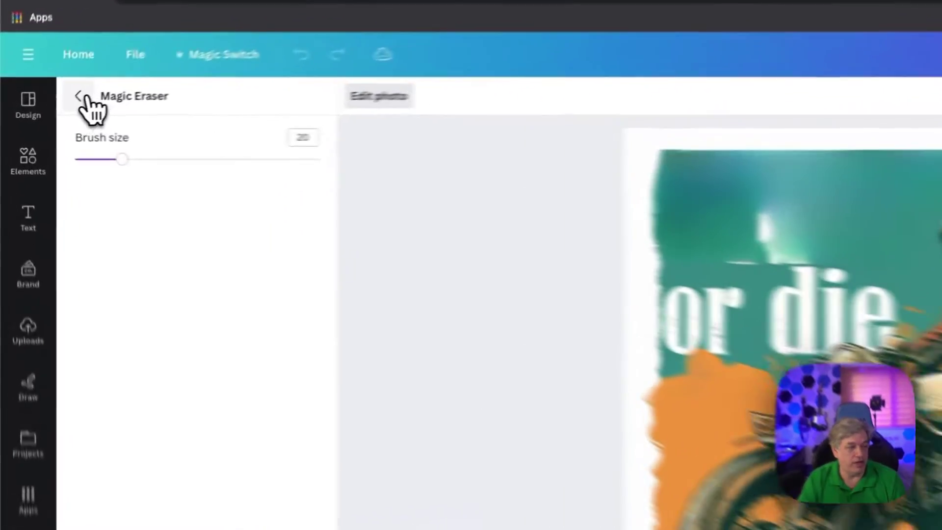
- Crop the erased image copy down from the top so the white 'ride' text shows above 'or die'
{"action": "left_click", "coordinate": [49, 109]}
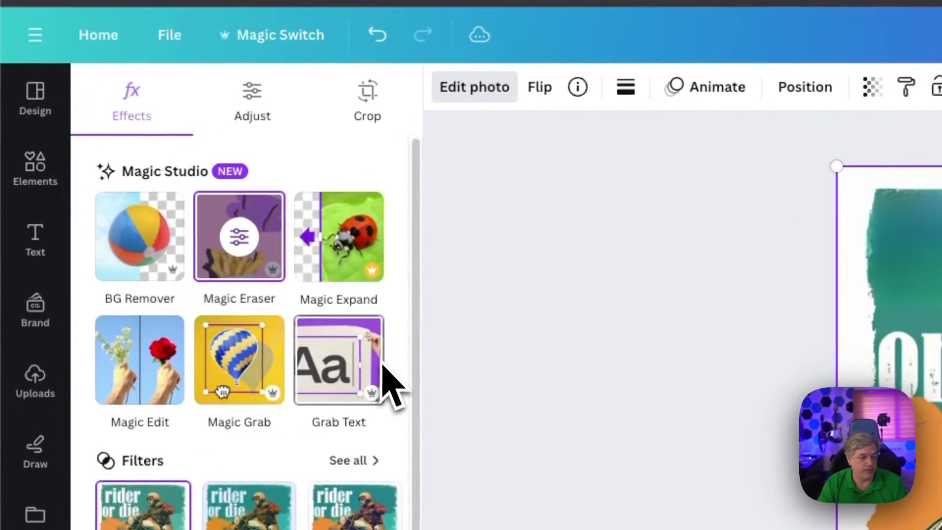
{"action": "scroll", "coordinate": [343, 400], "scroll_direction": "down", "scroll_amount": 5}
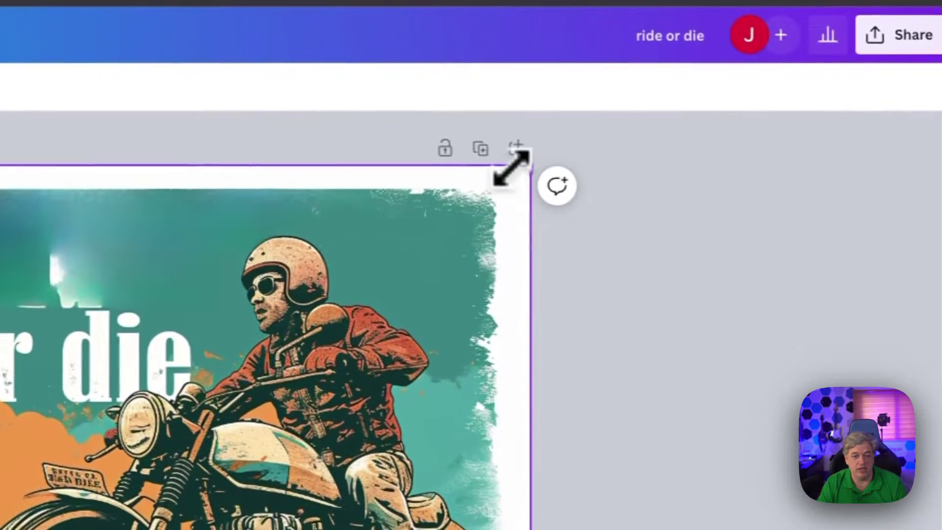
{"action": "left_click_drag", "start_coordinate": [524, 165], "coordinate": [738, 227]}
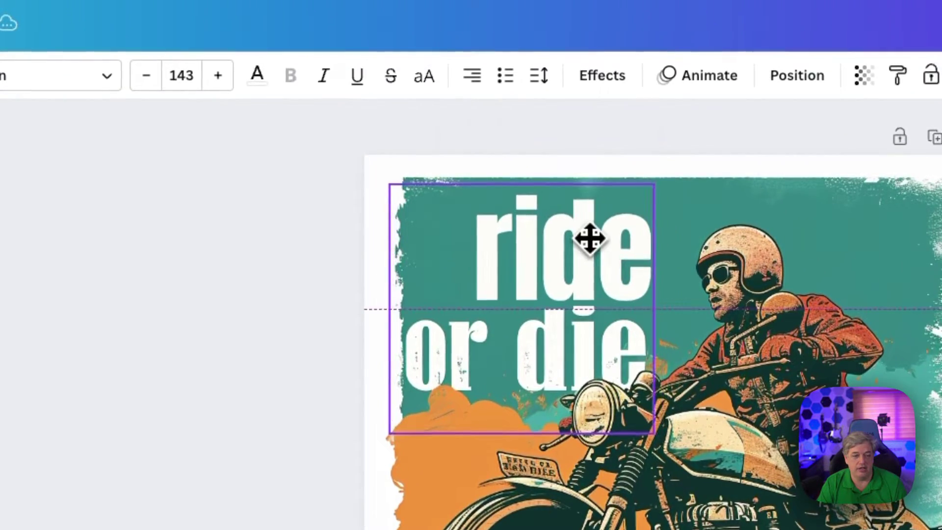
{"action": "left_click", "coordinate": [219, 285]}
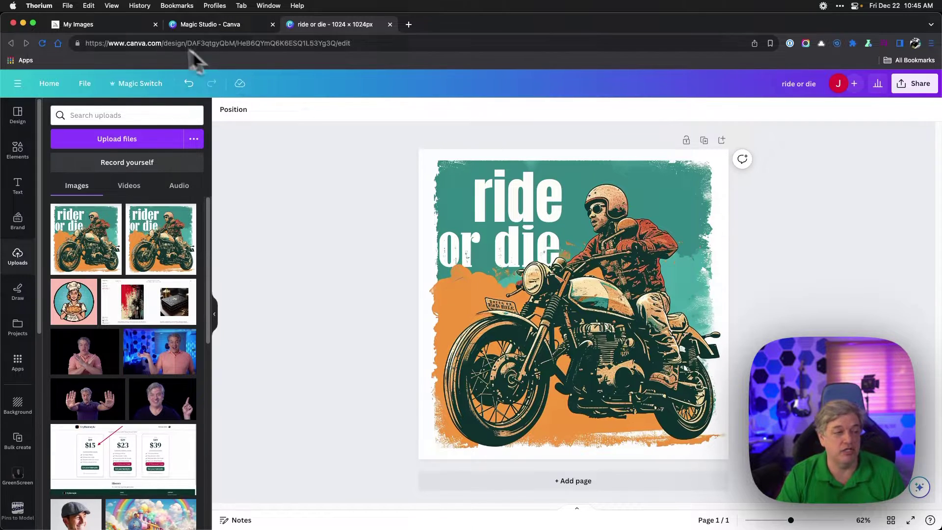
- Open the upscaled father-and-son 'best friends for life' image from the Midjourney gallery
{"action": "left_click", "coordinate": [113, 24]}
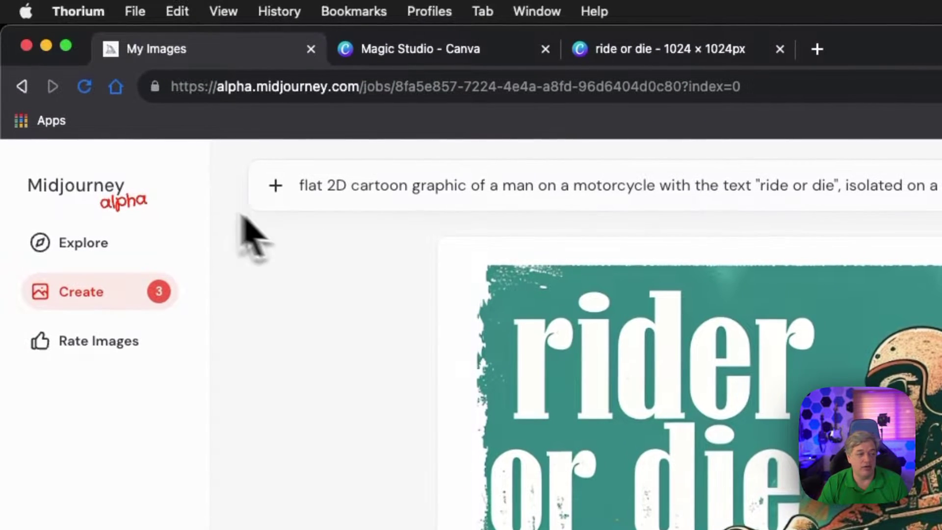
{"action": "left_click", "coordinate": [22, 87]}
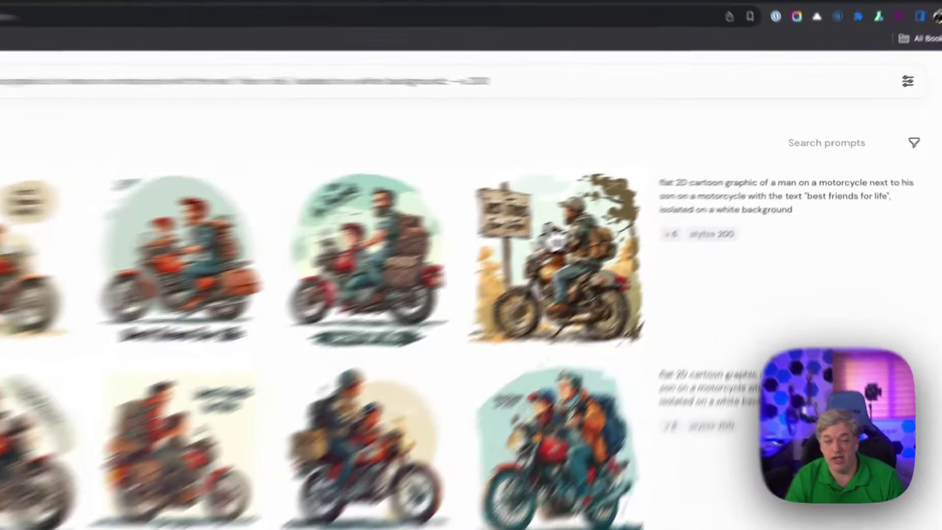
{"action": "left_click", "coordinate": [621, 211]}
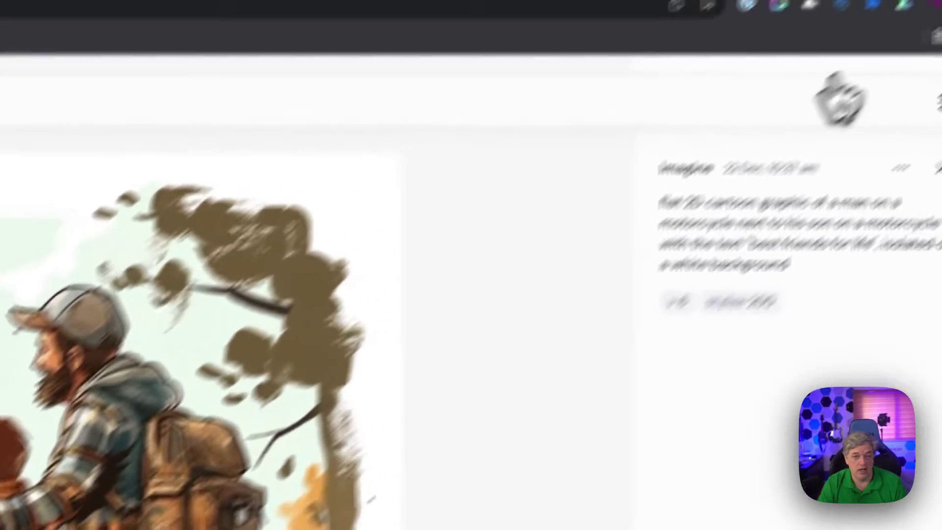
{"action": "left_click", "coordinate": [933, 174]}
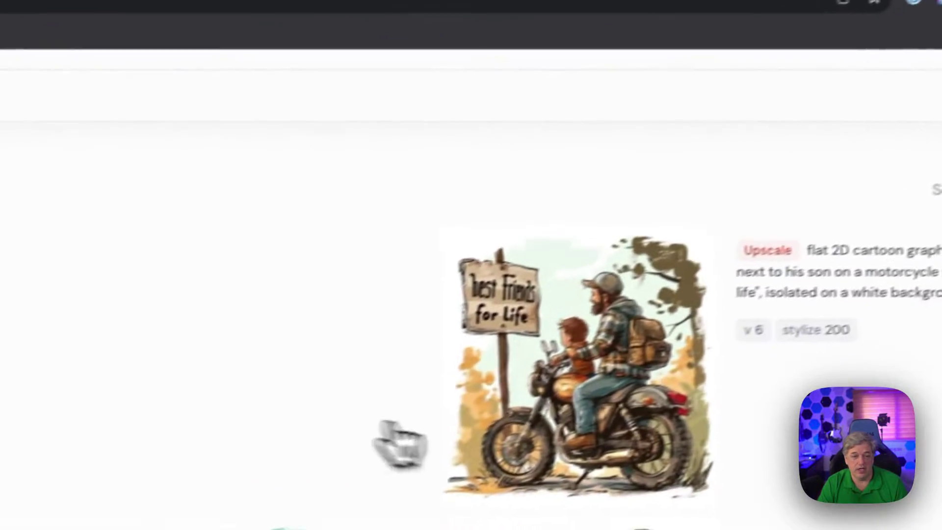
{"action": "left_click", "coordinate": [631, 327]}
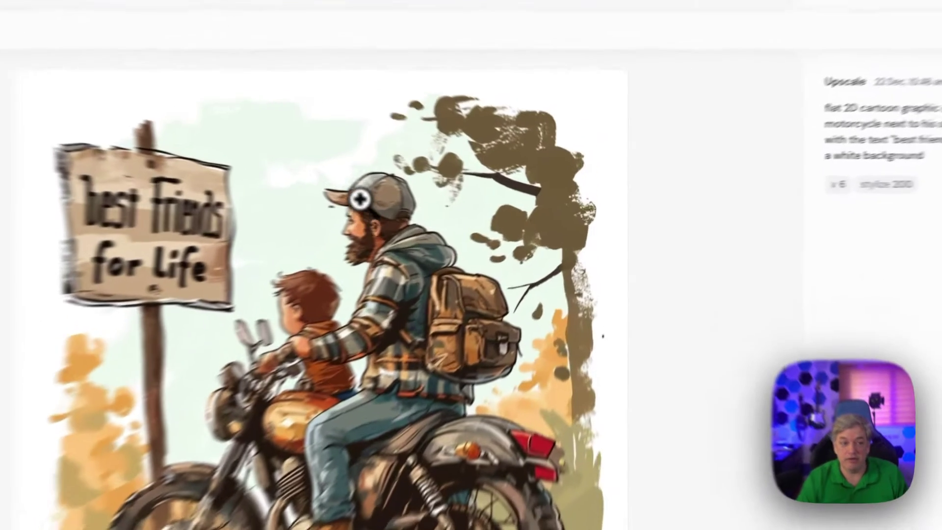
- Save the image to the images folder as 'BestFriends'
{"action": "right_click", "coordinate": [449, 214]}
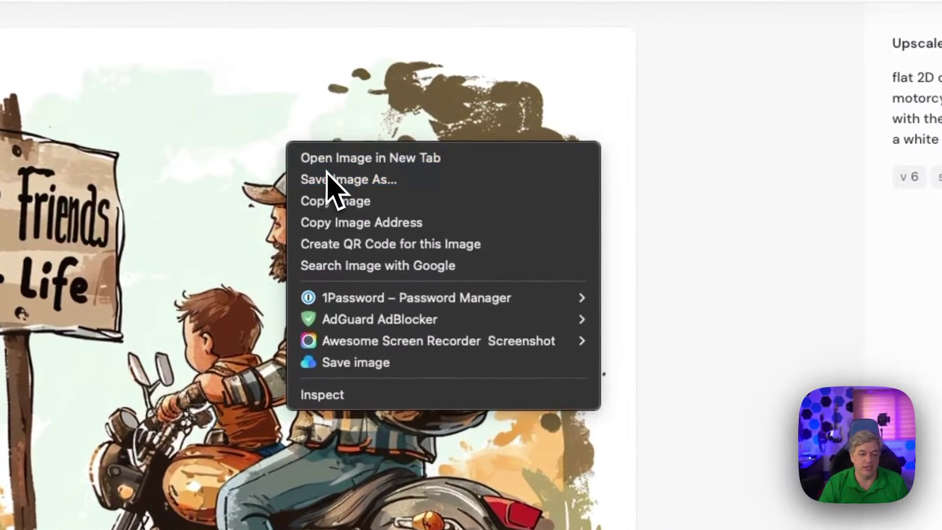
{"action": "left_click", "coordinate": [463, 196]}
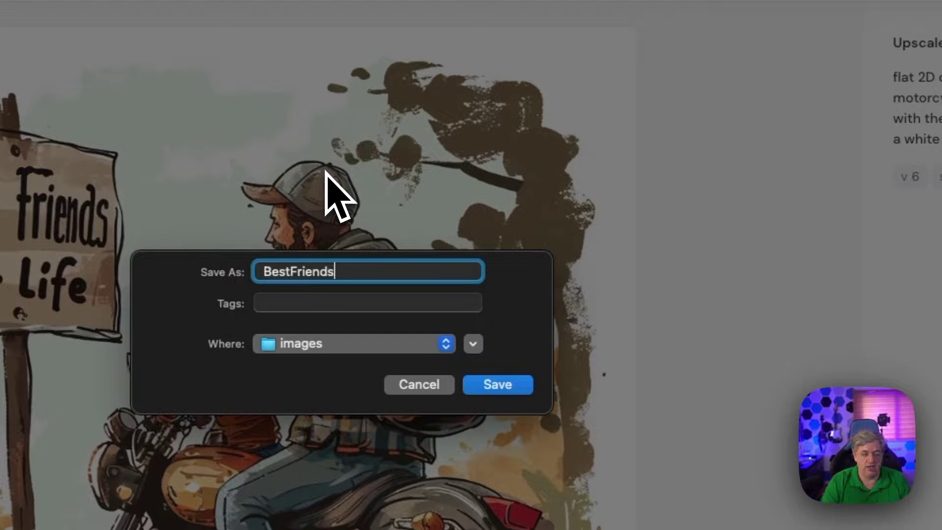
{"action": "type", "text": "BestFriends"}
{"action": "left_click", "coordinate": [528, 384]}
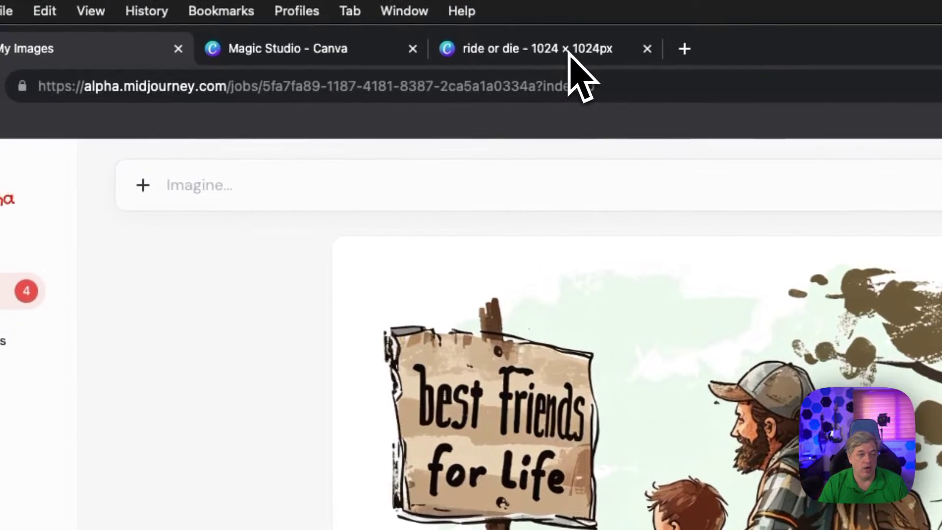
- Start a new blank 1024×1024 Canva design and drop the BestFriends.webp image onto it
{"action": "left_click", "coordinate": [353, 50]}
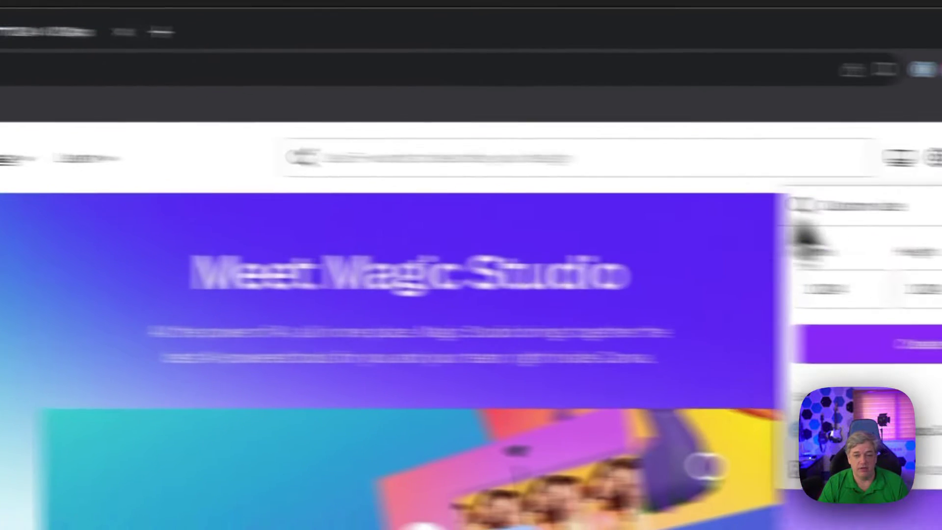
{"action": "left_click", "coordinate": [868, 343]}
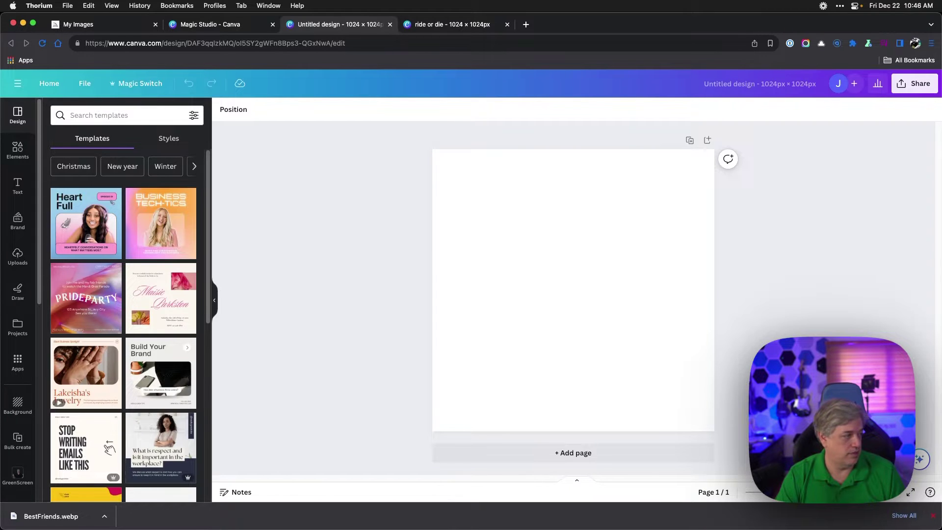
{"action": "left_click_drag", "start_coordinate": [221, 247], "coordinate": [220, 251]}
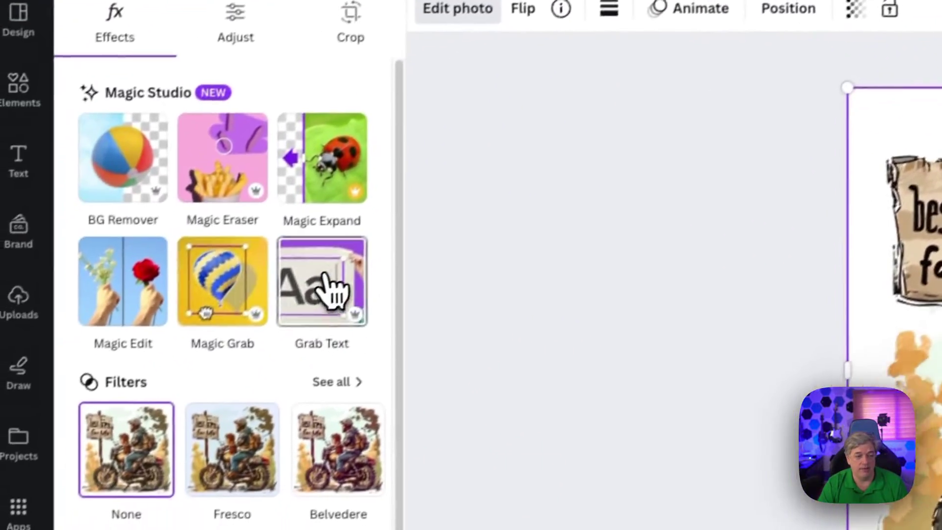
- Use Grab Text to extract the sign's 'best friends for life' lettering as editable text
{"action": "left_click", "coordinate": [324, 278]}
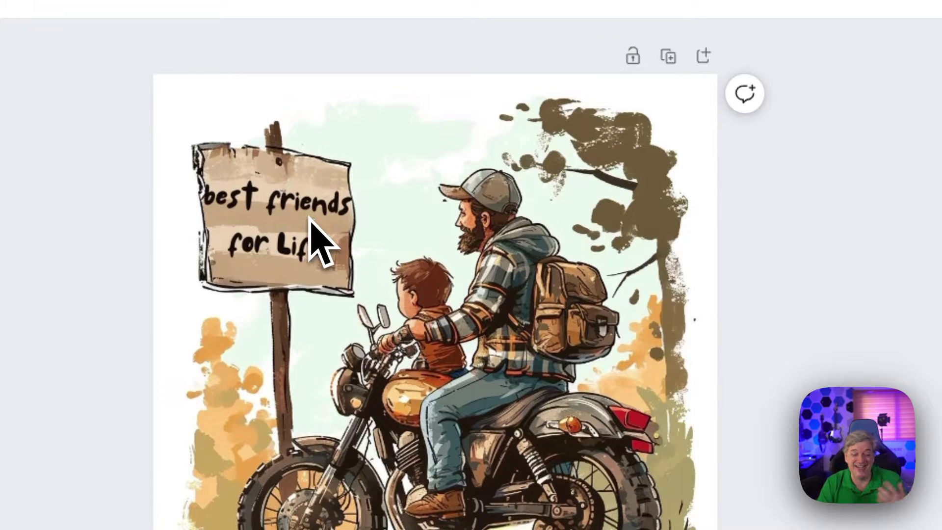
- Break the sign text onto a new line after 'best' and move the box up onto the sign
{"action": "left_click", "coordinate": [304, 210]}
{"action": "double_click", "coordinate": [269, 221]}
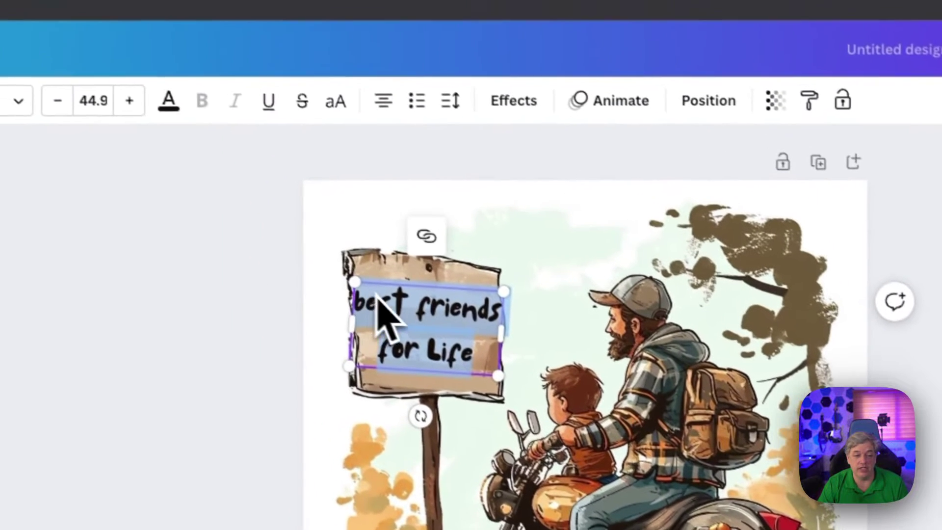
{"action": "left_click", "coordinate": [420, 311]}
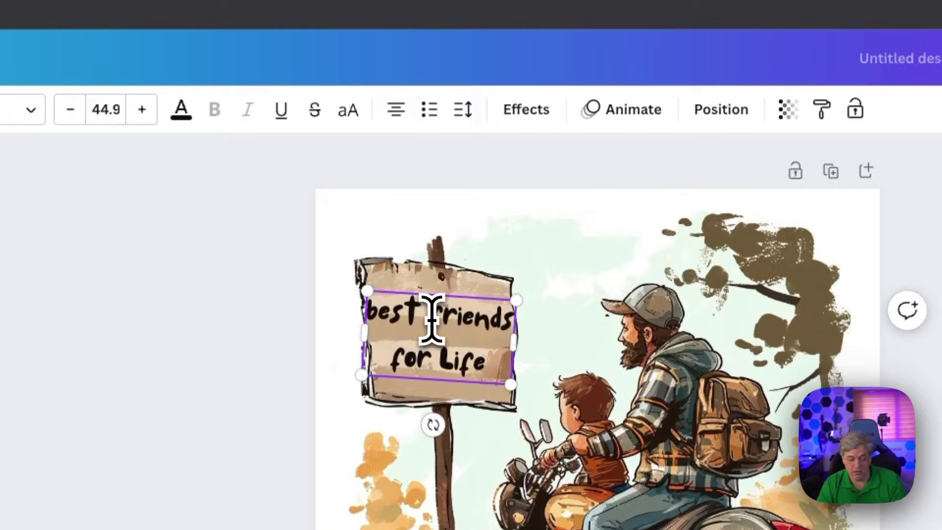
{"action": "key", "text": "Return"}
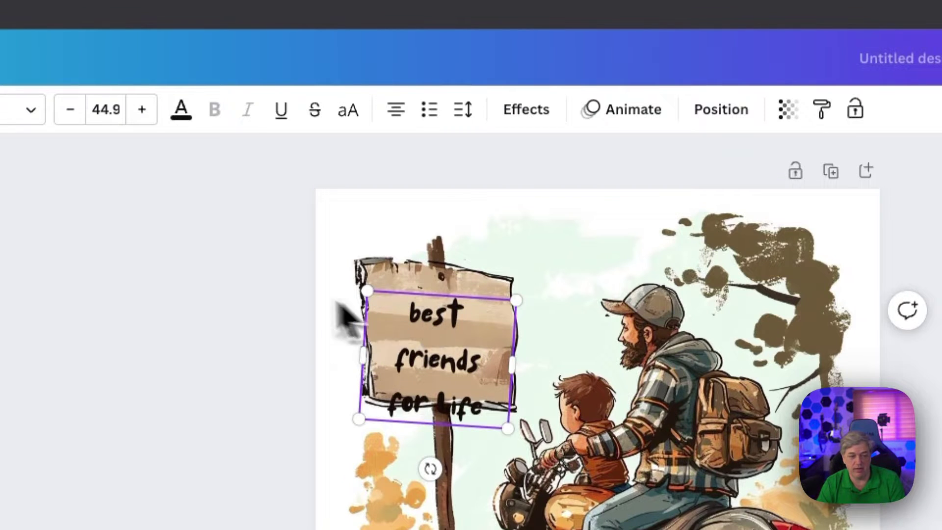
{"action": "left_click_drag", "start_coordinate": [471, 361], "coordinate": [471, 330]}
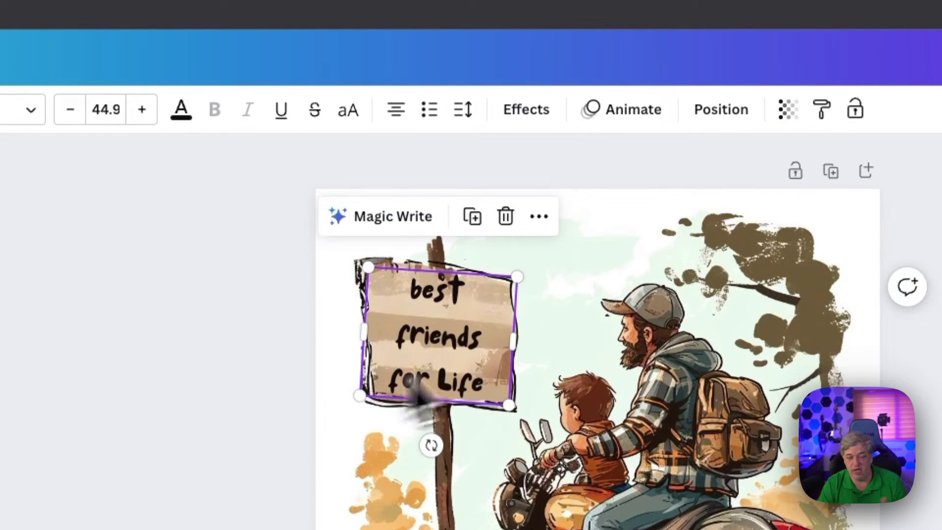
- Tighten the sign text's line spacing to 1.19
{"action": "left_click", "coordinate": [450, 328]}
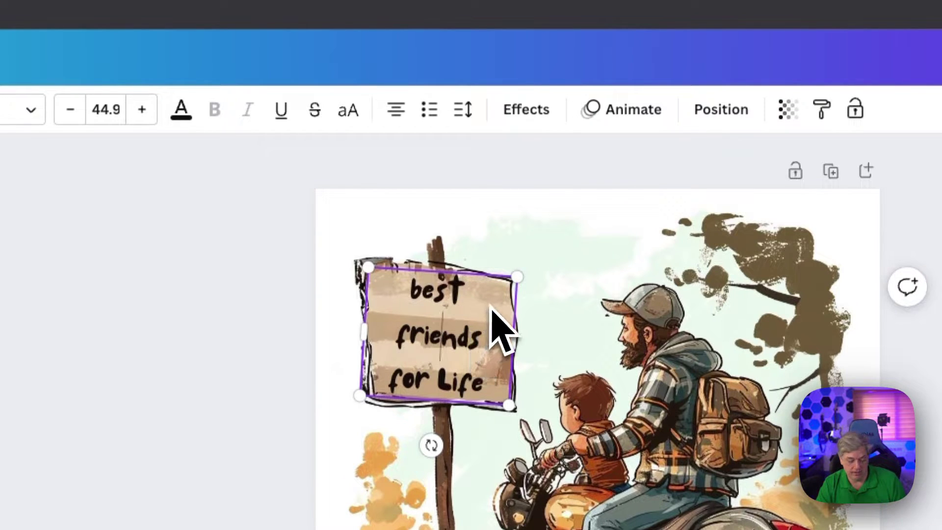
{"action": "key", "text": "ctrl+a"}
{"action": "left_click", "coordinate": [462, 110]}
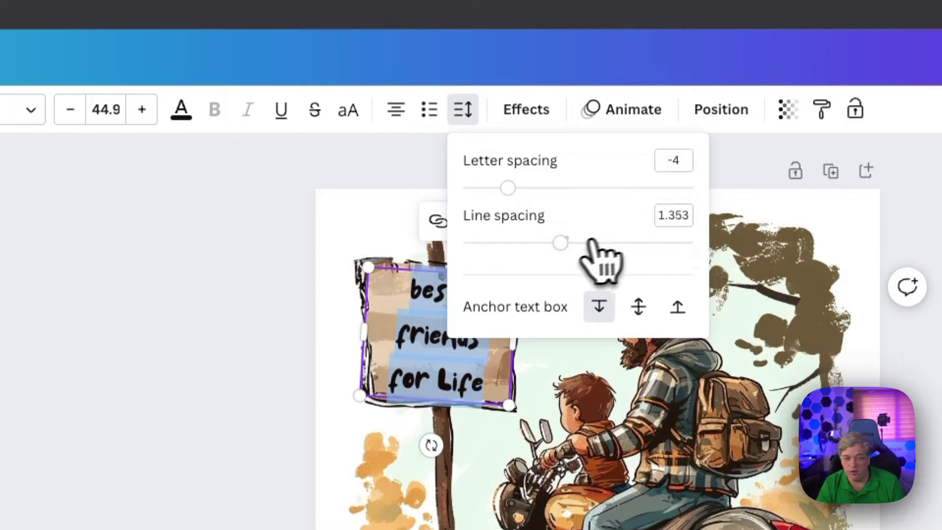
{"action": "left_click_drag", "start_coordinate": [561, 242], "coordinate": [530, 243]}
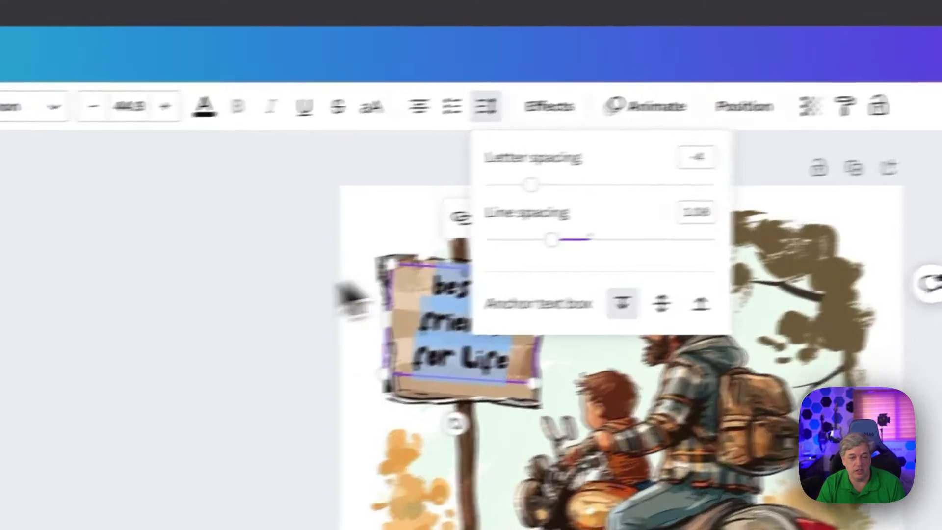
{"action": "left_click", "coordinate": [327, 376]}
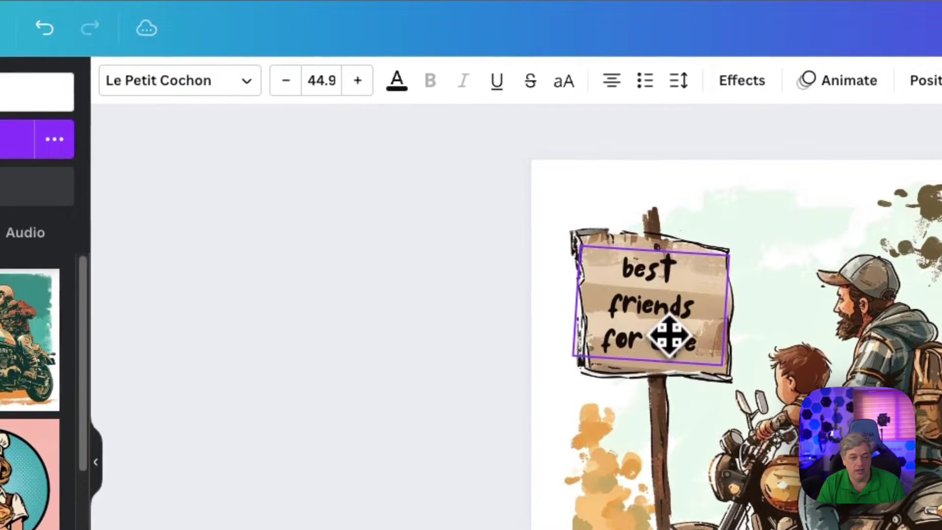
- Enlarge the sign text to size 47.9 and nudge it into place on the sign
{"action": "left_click_drag", "start_coordinate": [670, 336], "coordinate": [674, 338]}
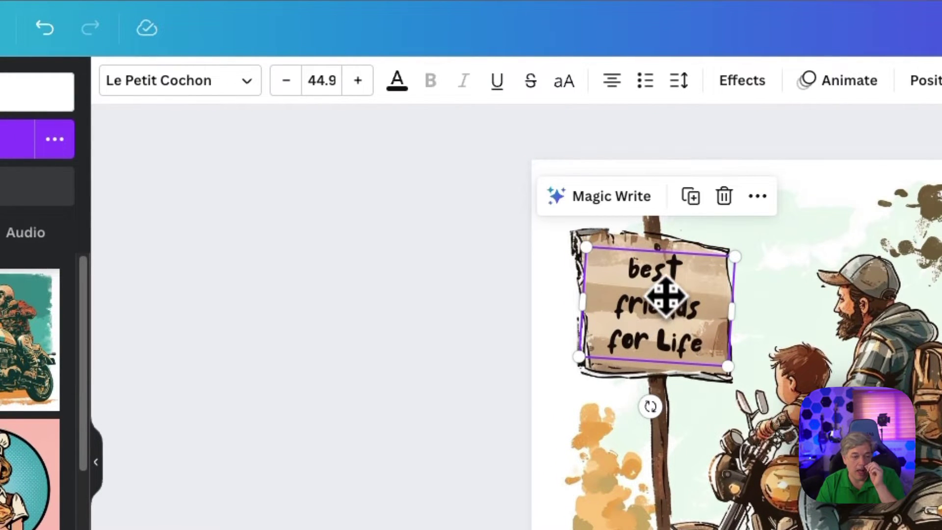
{"action": "left_click", "coordinate": [358, 80]}
{"action": "left_click", "coordinate": [358, 80]}
{"action": "left_click", "coordinate": [358, 80]}
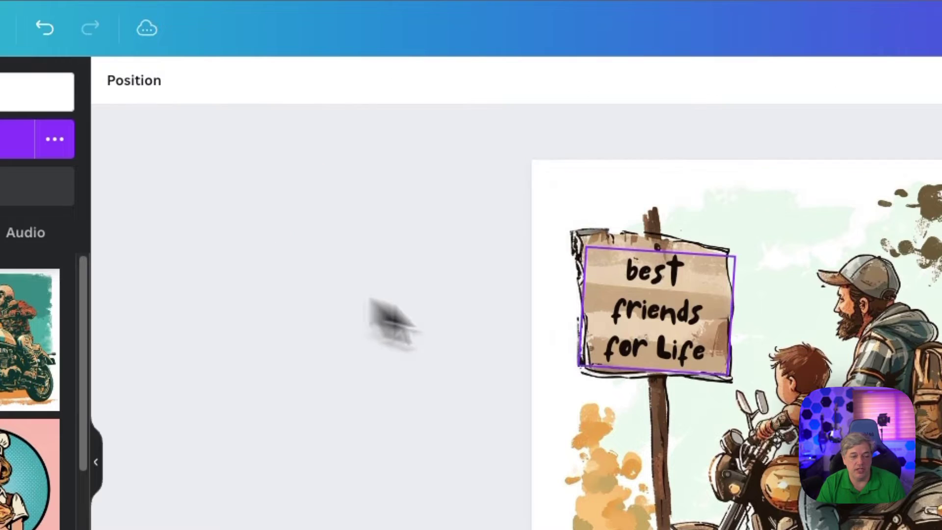
{"action": "left_click_drag", "start_coordinate": [652, 343], "coordinate": [651, 335]}
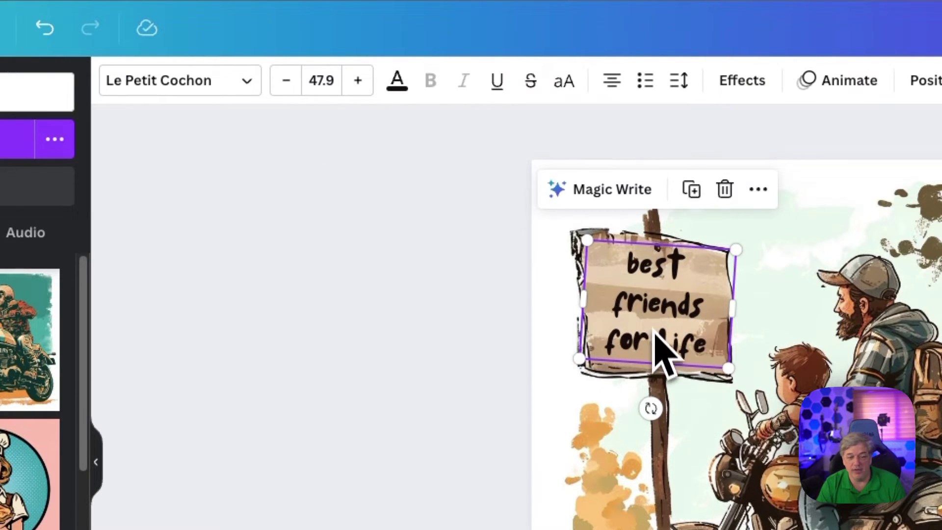
{"action": "left_click", "coordinate": [456, 362]}
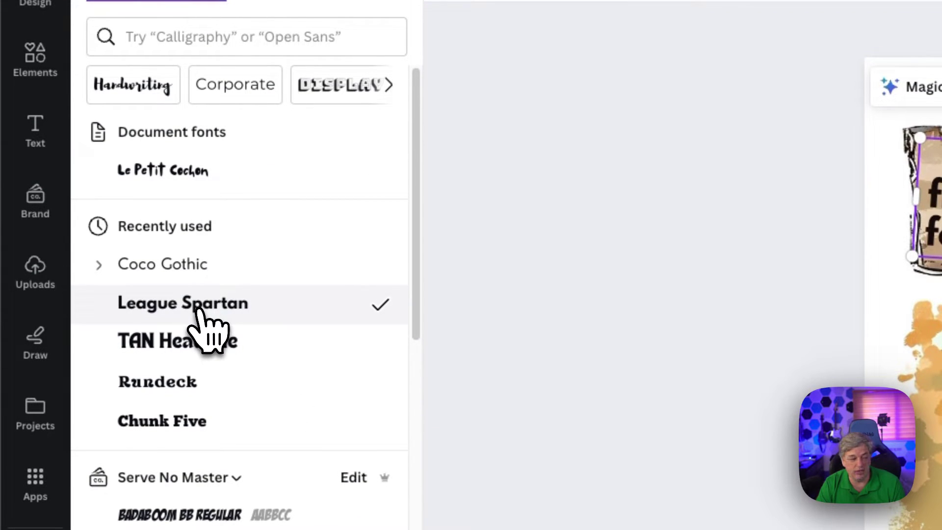
- Try TAN Headline and Badaboom BB fonts, settle on Ravager Sans Rough, then return to Midjourney
{"action": "left_click", "coordinate": [207, 339]}
{"action": "scroll", "coordinate": [210, 358], "scroll_direction": "down", "scroll_amount": 7}
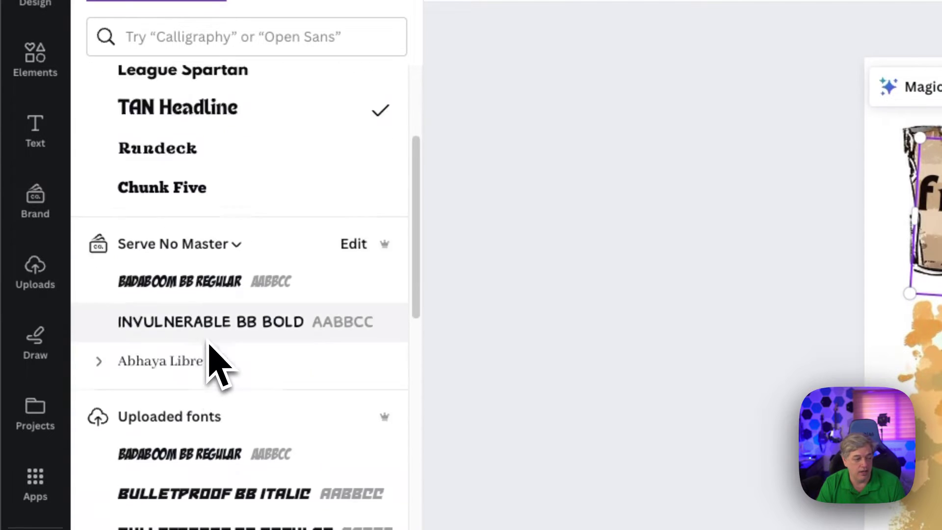
{"action": "left_click", "coordinate": [204, 351]}
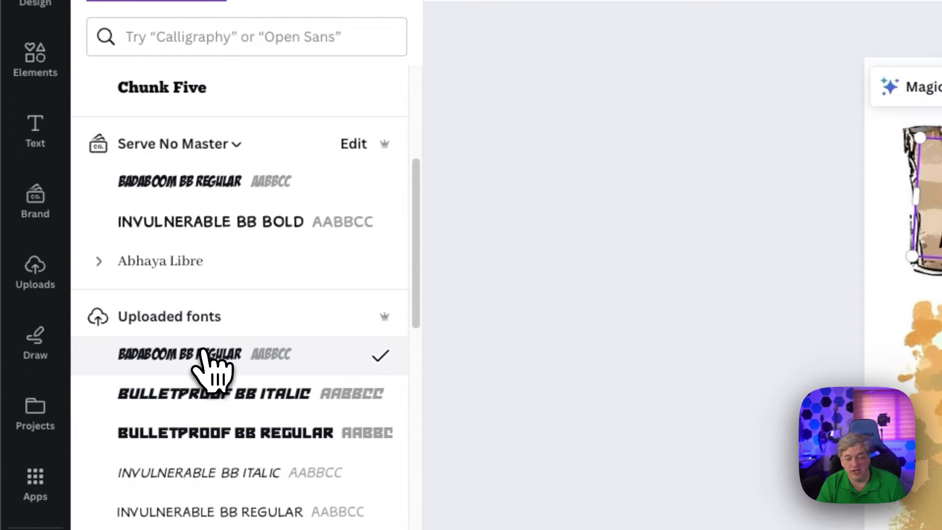
{"action": "scroll", "coordinate": [206, 364], "scroll_direction": "down", "scroll_amount": 1}
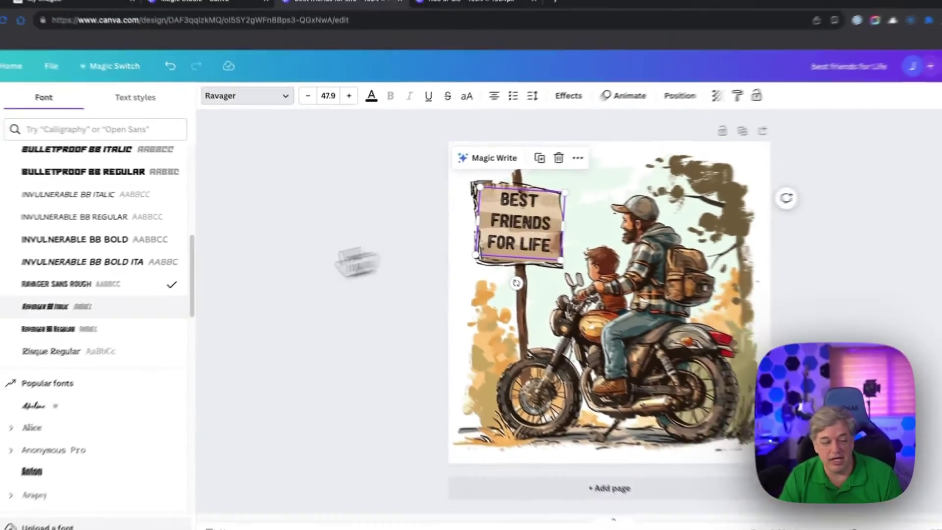
{"action": "scroll", "coordinate": [177, 328], "scroll_direction": "down", "scroll_amount": 5}
{"action": "scroll", "coordinate": [108, 314], "scroll_direction": "down", "scroll_amount": 3}
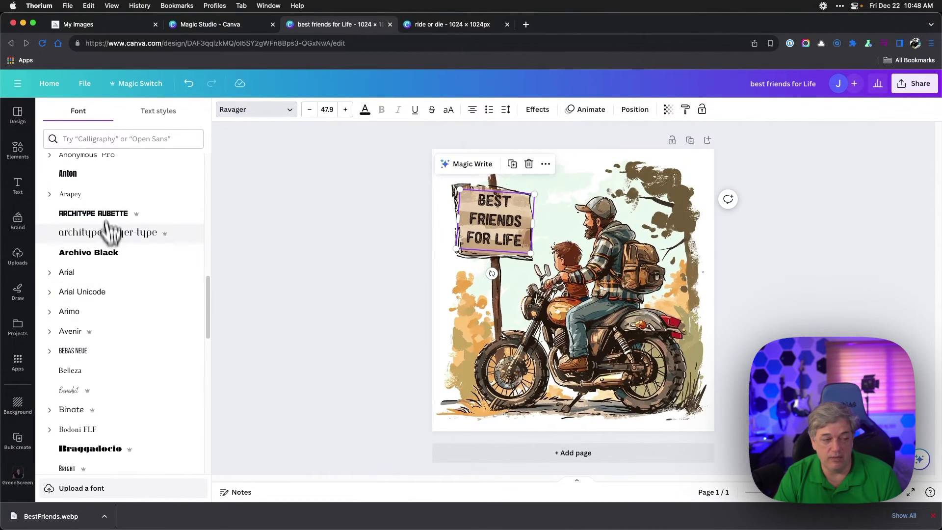
{"action": "scroll", "coordinate": [112, 238], "scroll_direction": "down", "scroll_amount": 15}
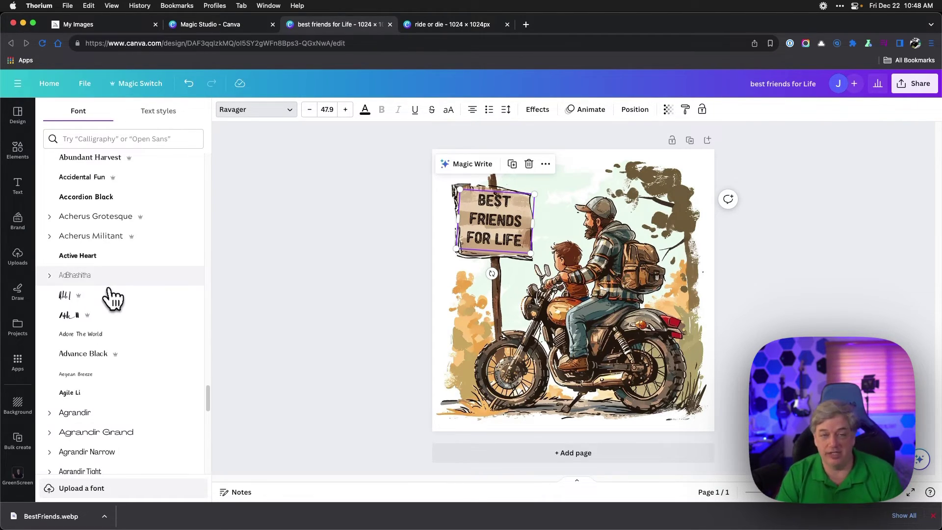
{"action": "left_click", "coordinate": [110, 25]}
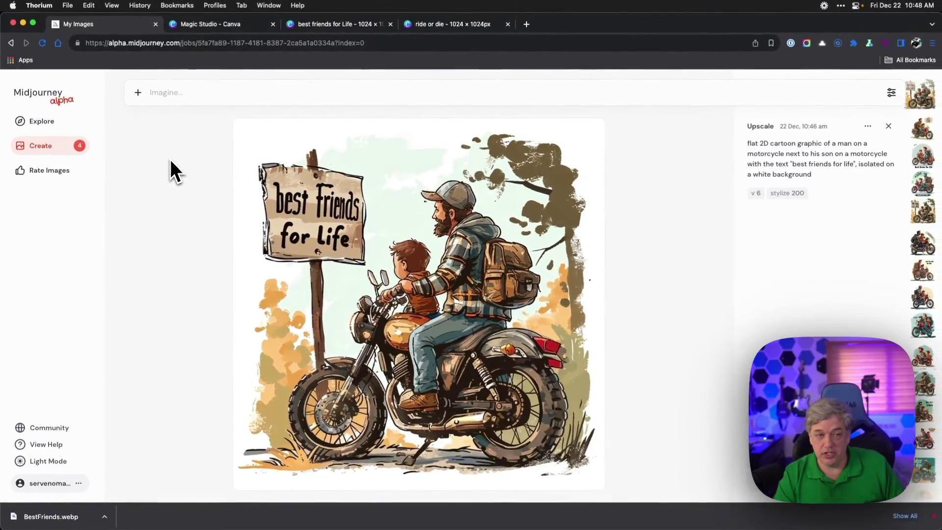
- Bring the 'ride or die' 1024×1024 design back up in Canva
{"action": "left_click", "coordinate": [257, 28]}
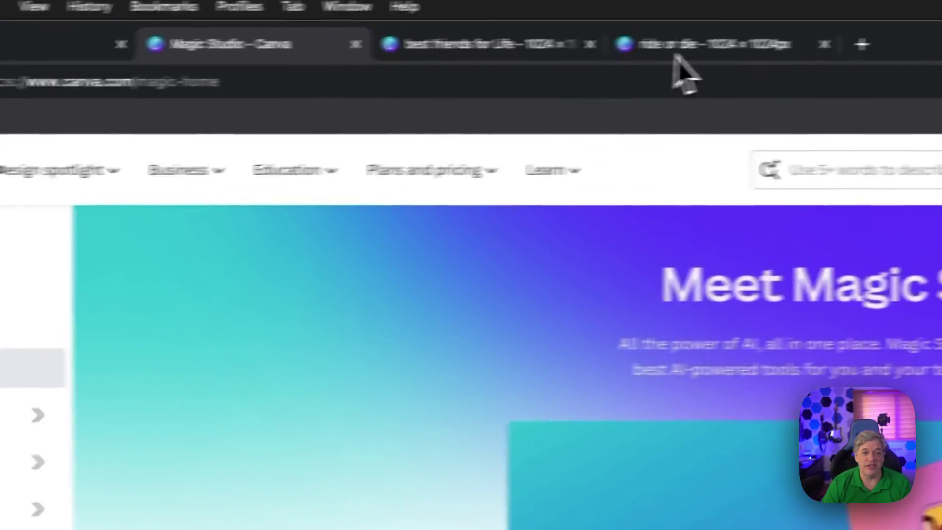
{"action": "left_click", "coordinate": [678, 49]}
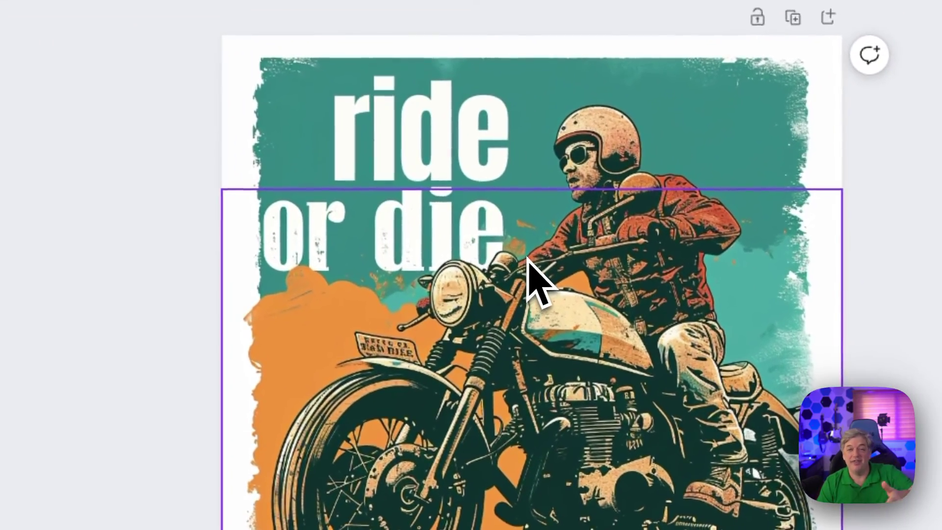